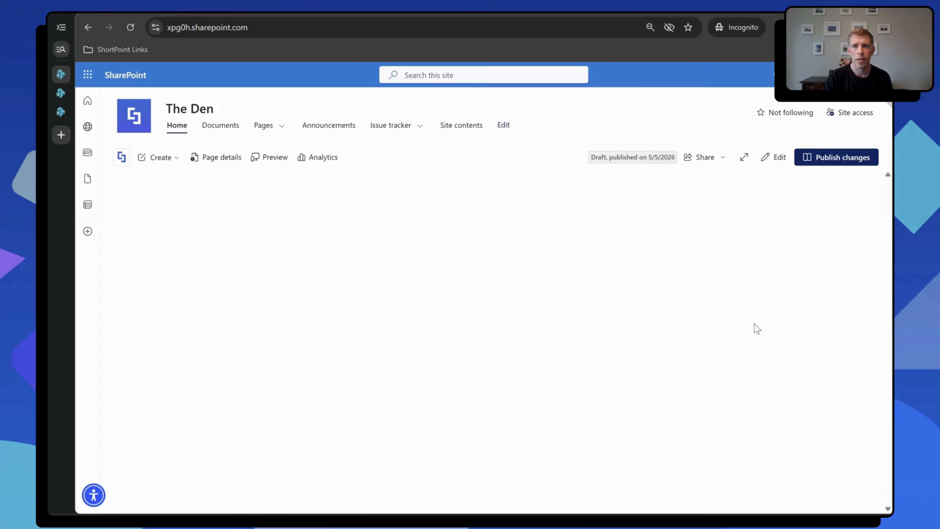
Step: Put the home page in edit mode and add a full-width section containing the ShortPoint web part
{"action": "left_click", "coordinate": [776, 158]}
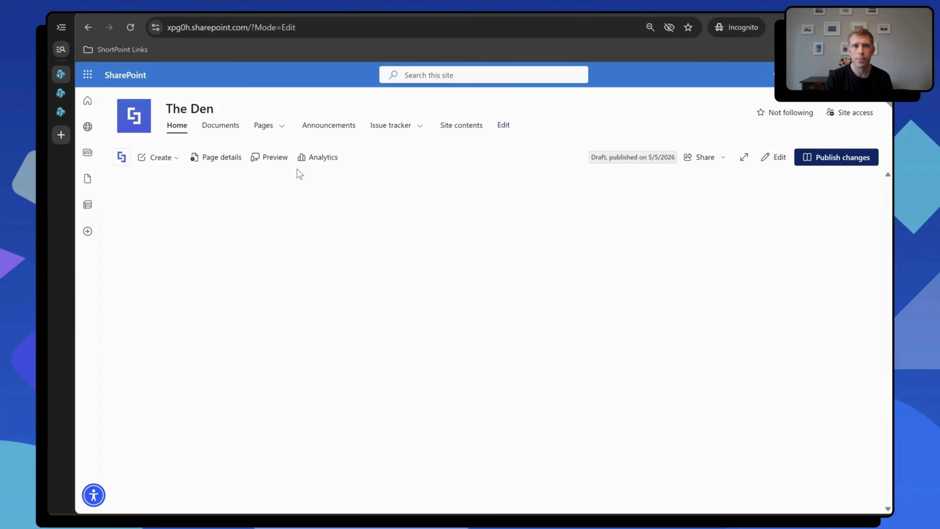
{"action": "left_click", "coordinate": [131, 26]}
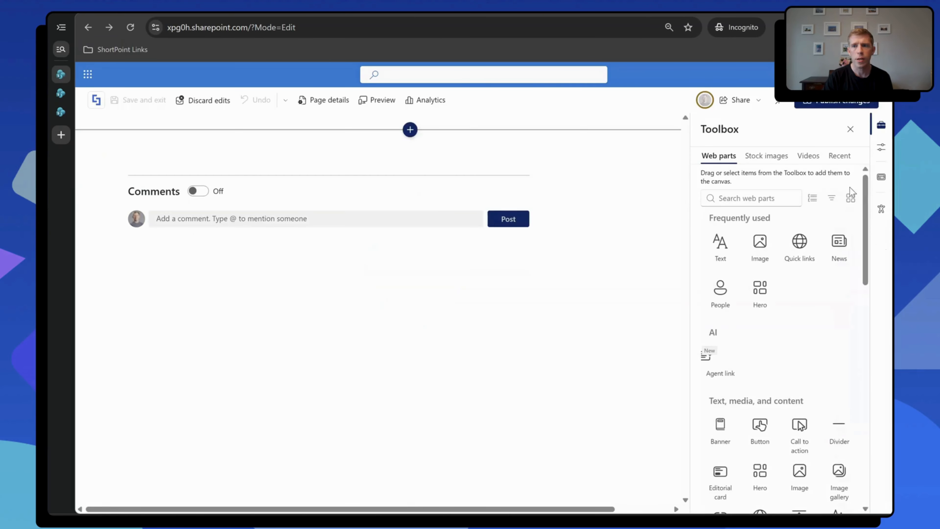
{"action": "left_click", "coordinate": [852, 135]}
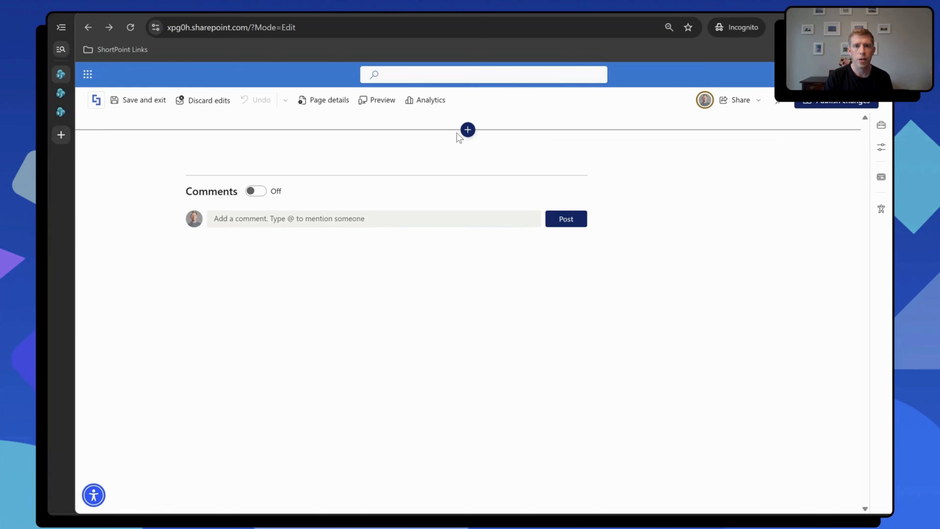
{"action": "left_click", "coordinate": [468, 130]}
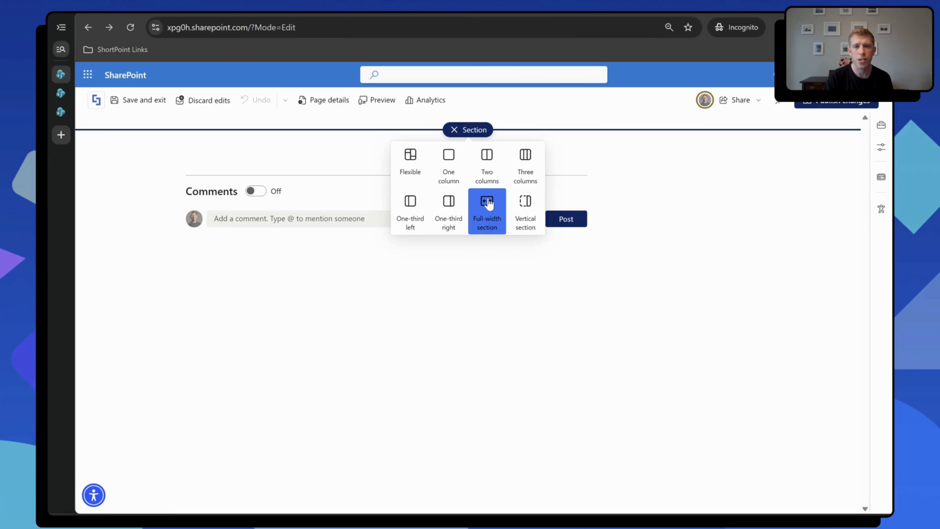
{"action": "left_click", "coordinate": [486, 224]}
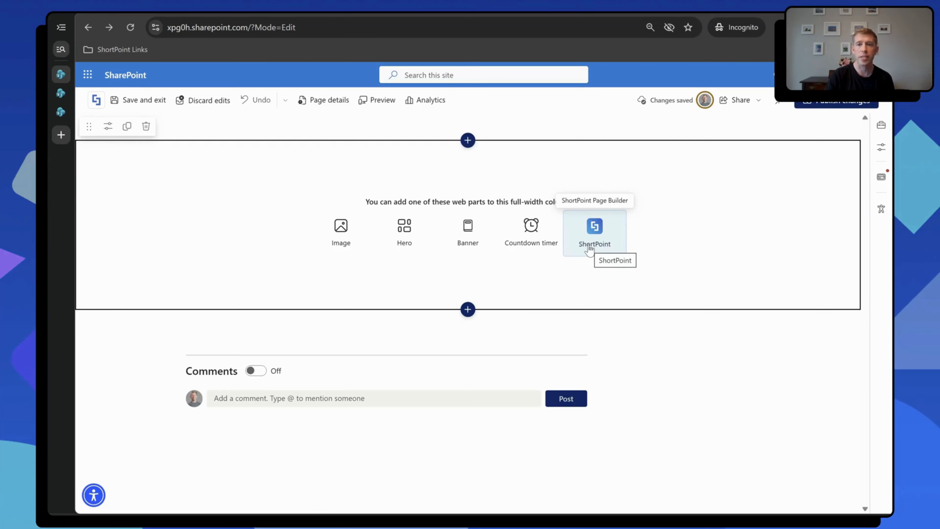
{"action": "left_click", "coordinate": [588, 247]}
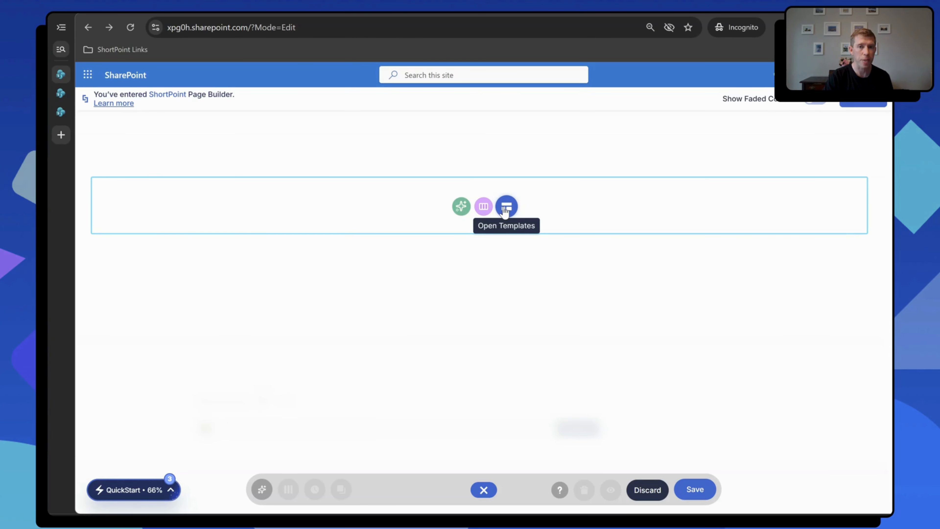
Step: Ask AI Designer for a page with a "Welcome to our intranet" image header, Quick Links, news beside events, and an employee directory below news
{"action": "left_click", "coordinate": [460, 210]}
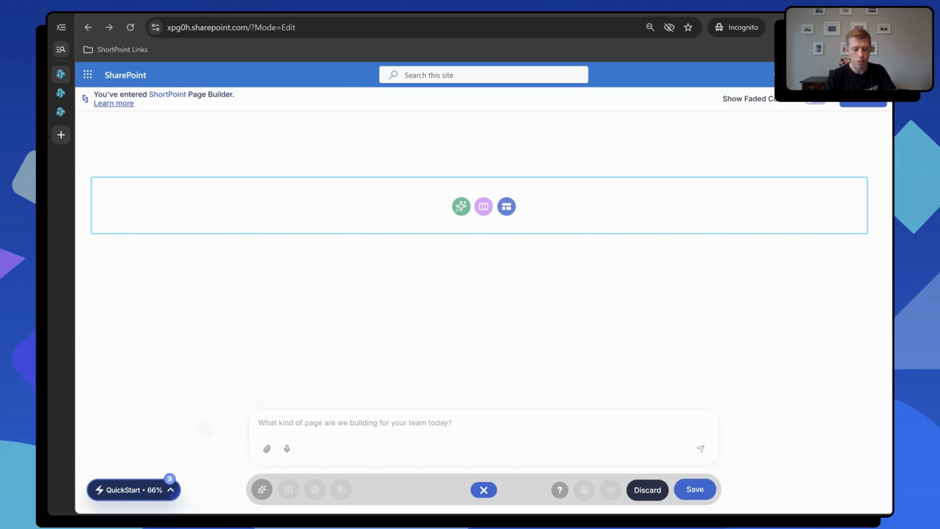
{"action": "left_click", "coordinate": [376, 425]}
{"action": "right_click", "coordinate": [376, 427]}
{"action": "left_click", "coordinate": [394, 290]}
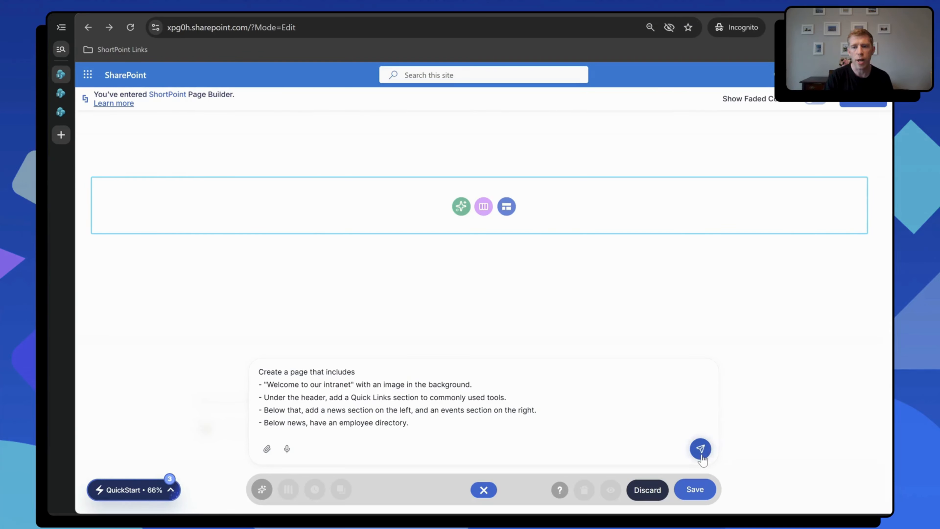
{"action": "left_click", "coordinate": [700, 449]}
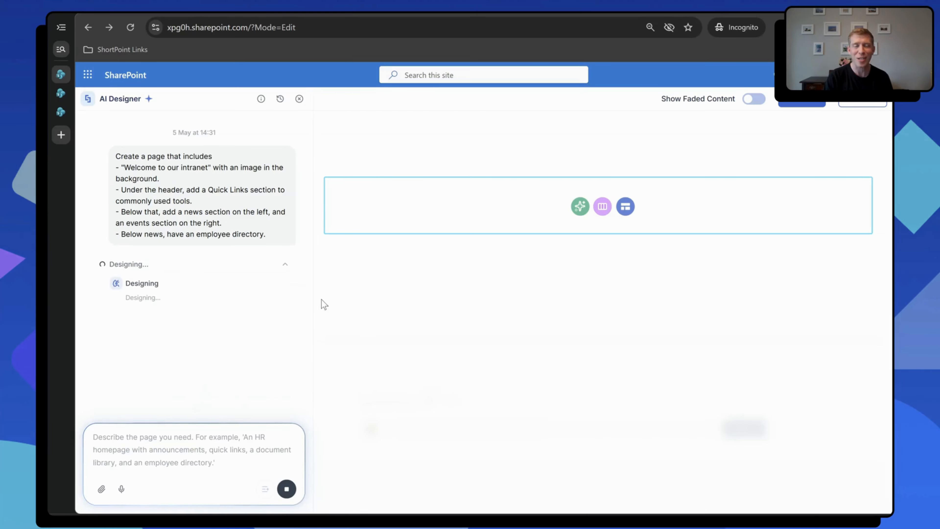
Step: Switch to the Template page, edit it, and add a full-width section with the ShortPoint web part at its start
{"action": "left_click", "coordinate": [58, 93]}
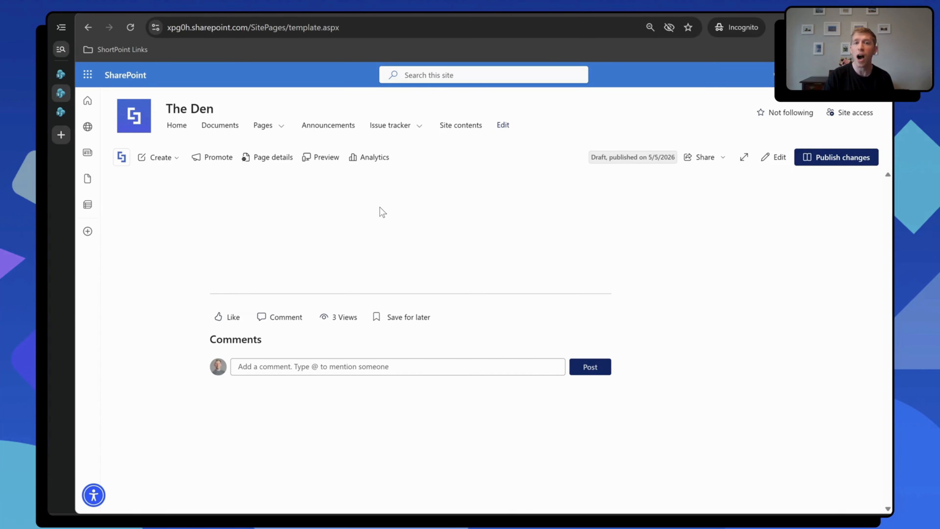
{"action": "left_click", "coordinate": [778, 157]}
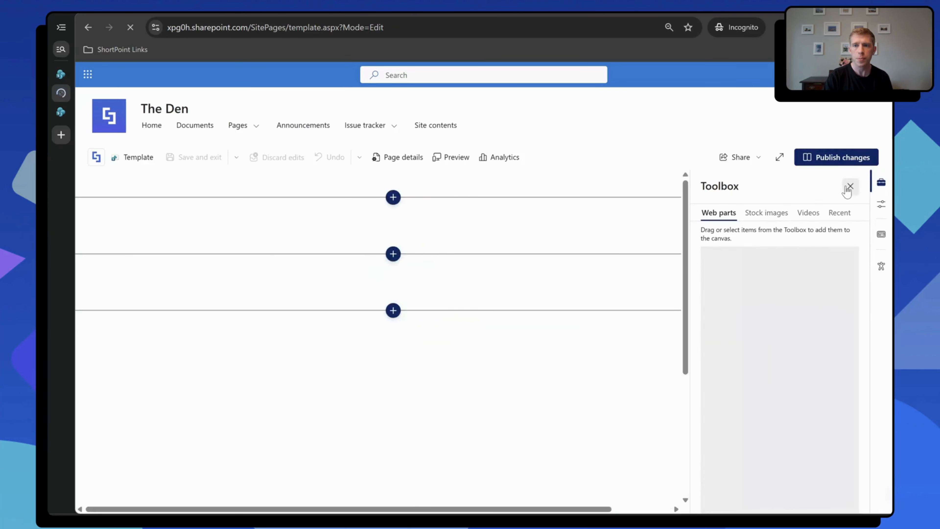
{"action": "left_click", "coordinate": [452, 141]}
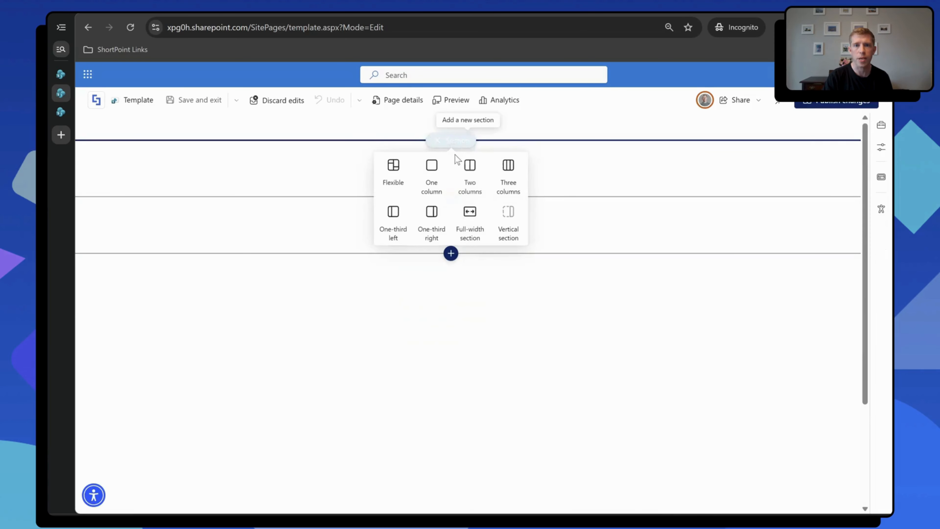
{"action": "left_click", "coordinate": [465, 224]}
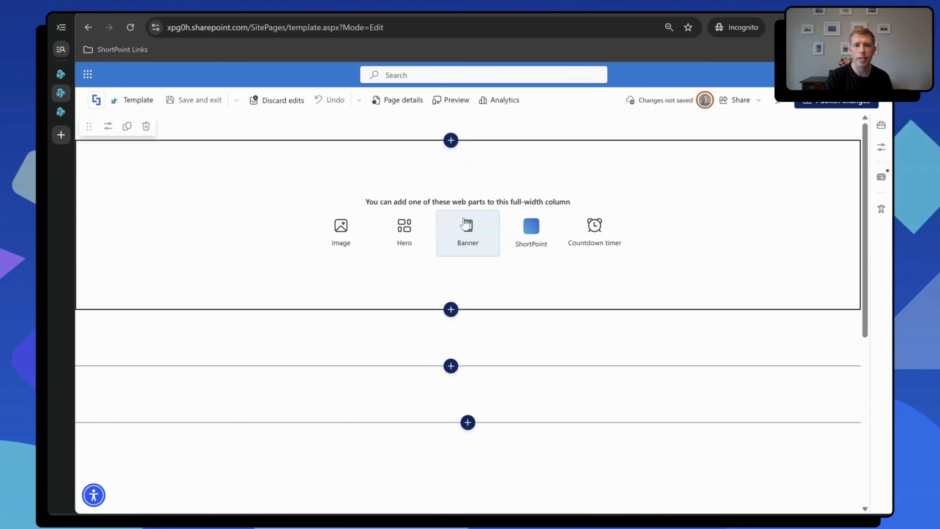
{"action": "left_click", "coordinate": [549, 250]}
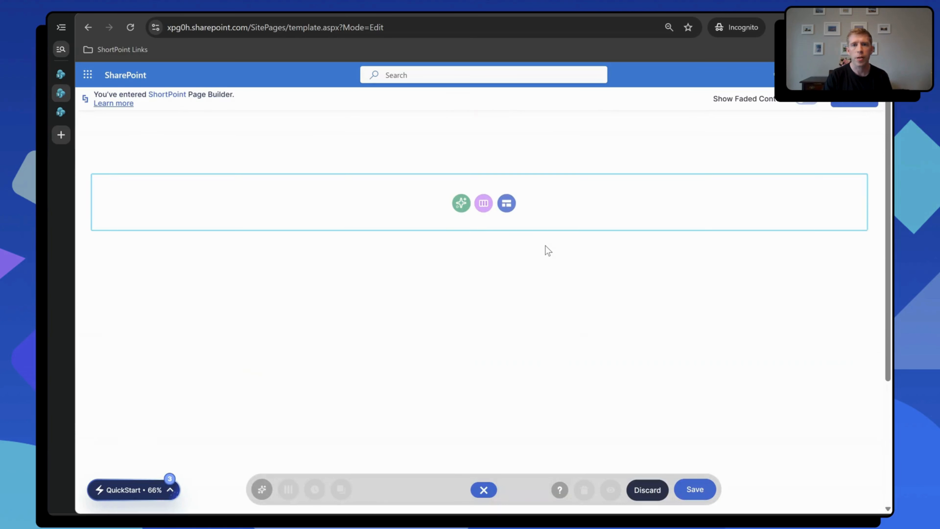
Step: Browse the page templates, preview the Company Layout template, and send it to AI Designer
{"action": "left_click", "coordinate": [505, 212]}
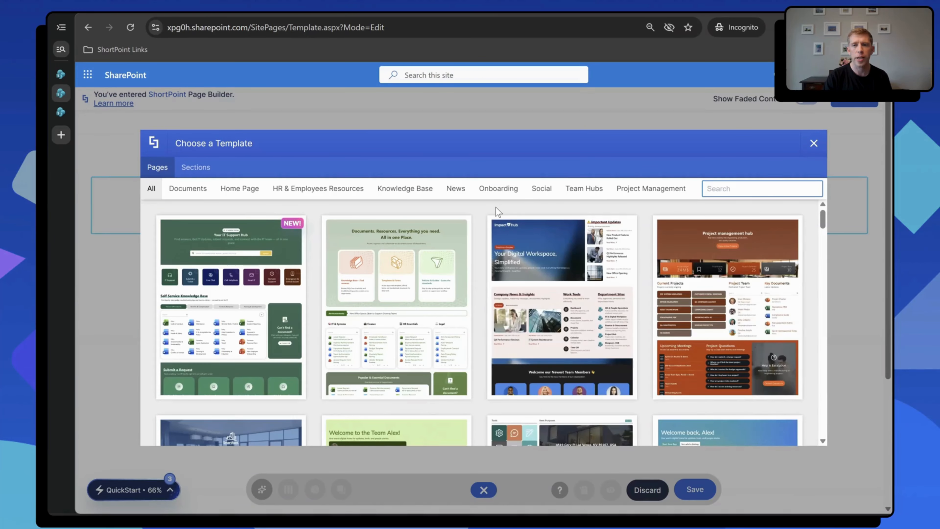
{"action": "scroll", "coordinate": [481, 232], "scroll_direction": "down", "scroll_amount": 10}
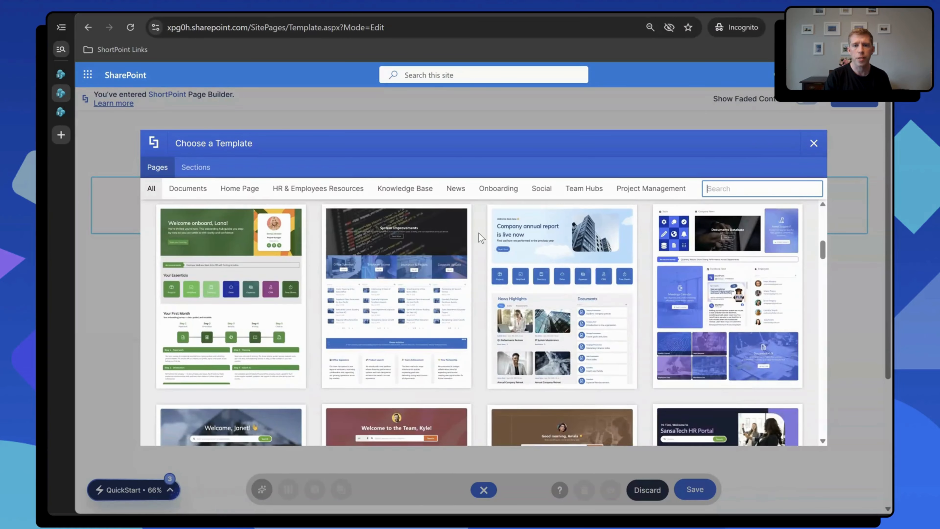
{"action": "scroll", "coordinate": [478, 233], "scroll_direction": "up", "scroll_amount": 10}
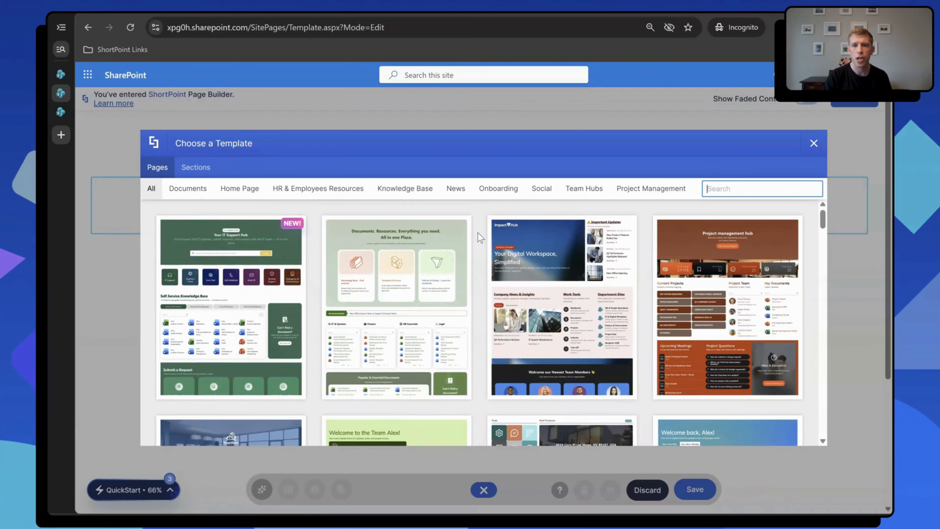
{"action": "mouse_move", "coordinate": [528, 256]}
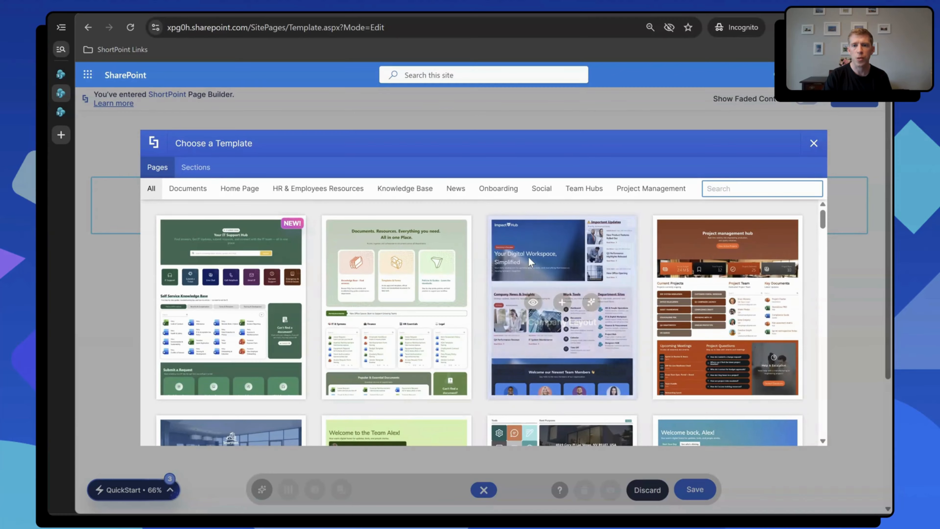
{"action": "left_click", "coordinate": [534, 303]}
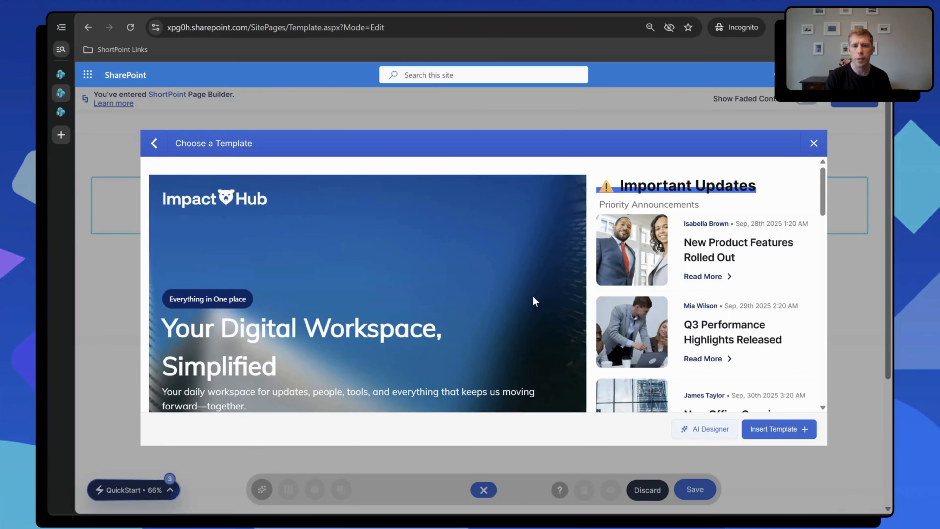
{"action": "scroll", "coordinate": [531, 293], "scroll_direction": "down", "scroll_amount": 8}
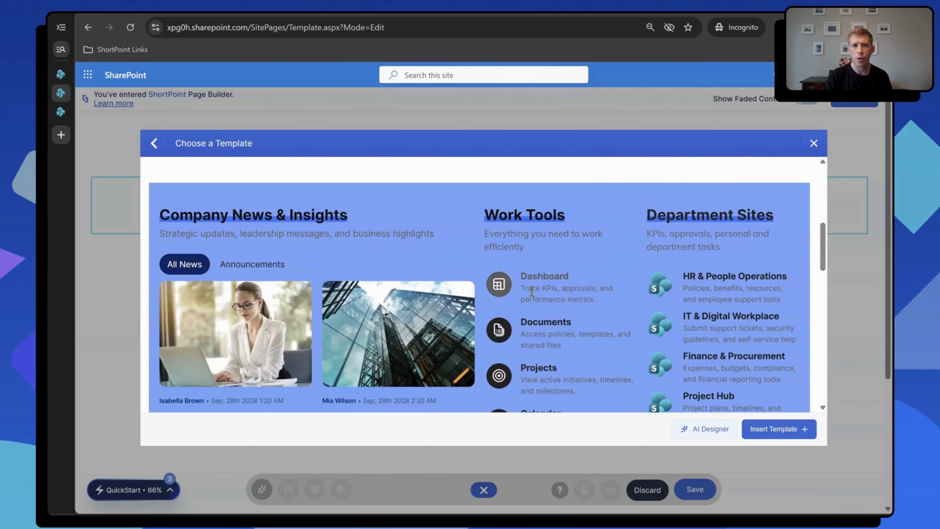
{"action": "scroll", "coordinate": [531, 289], "scroll_direction": "up", "scroll_amount": 8}
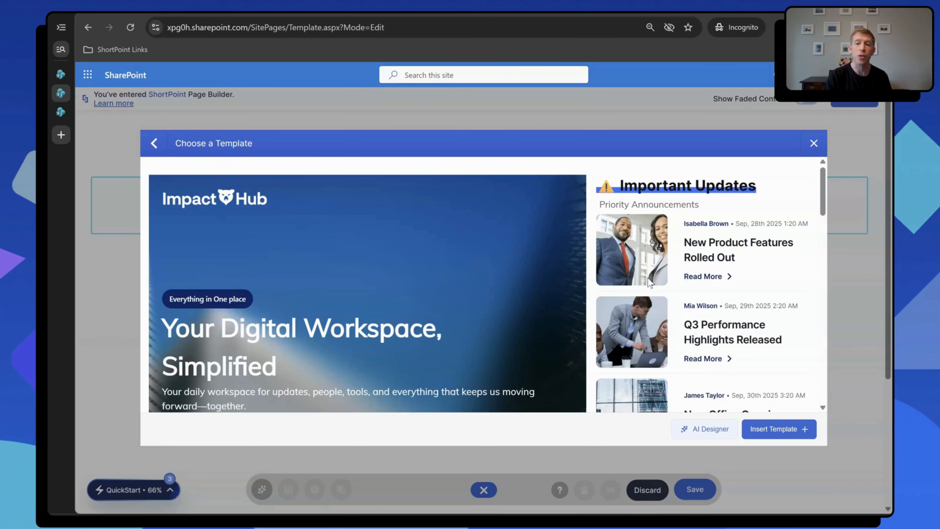
{"action": "left_click", "coordinate": [708, 431]}
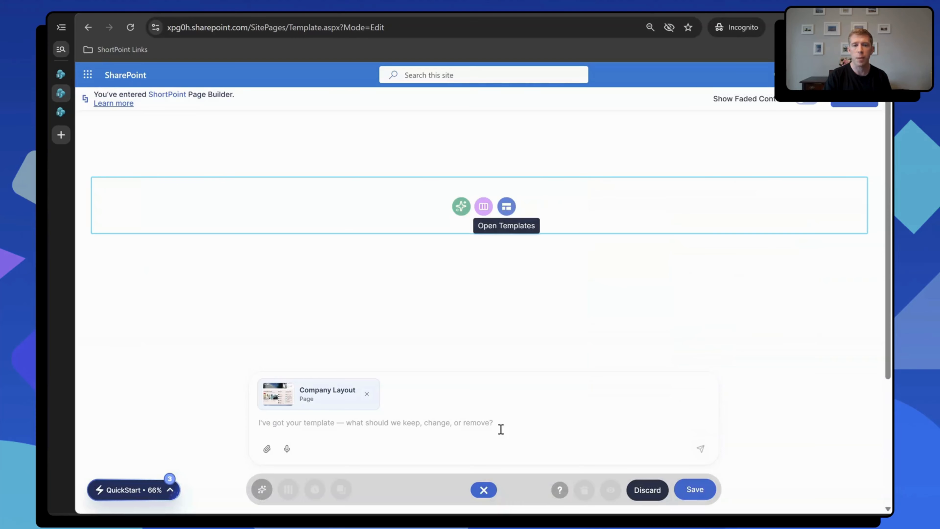
Step: Submit the AI Designer prompt "Add this template and connect the news to my news posts from this site"
{"action": "left_click", "coordinate": [305, 426]}
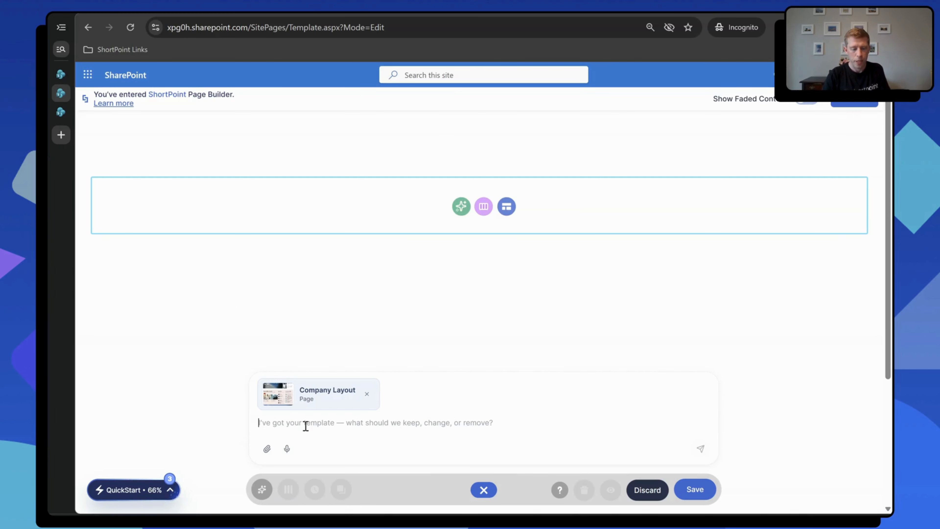
{"action": "type", "text": "Add th"}
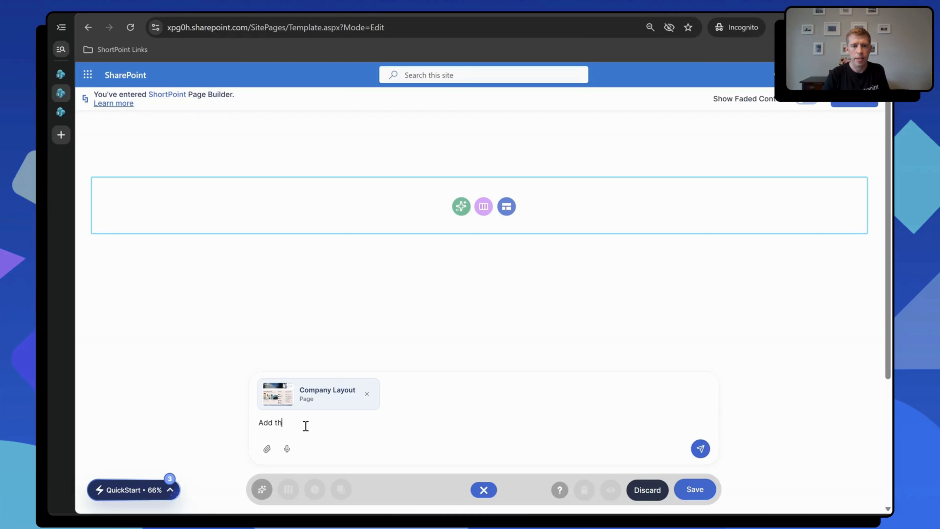
{"action": "type", "text": "is template and con"}
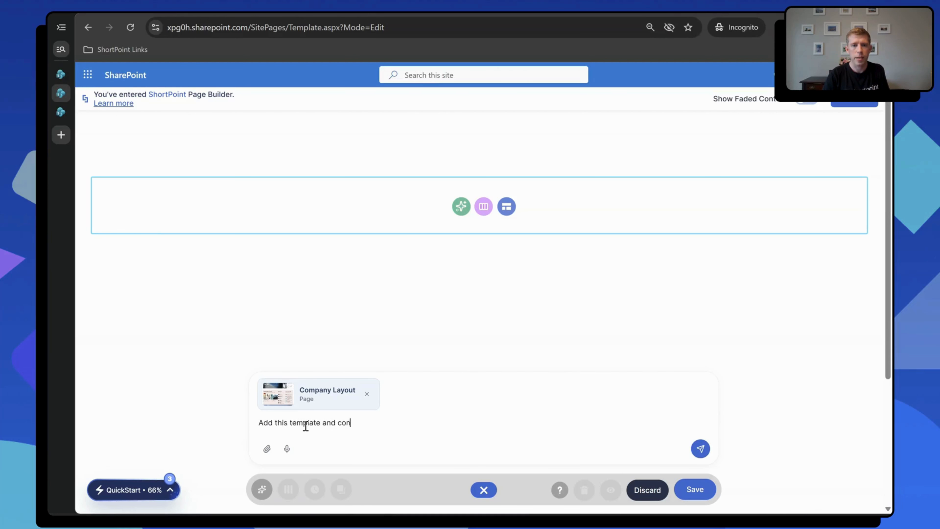
{"action": "type", "text": "nect the news to my news"}
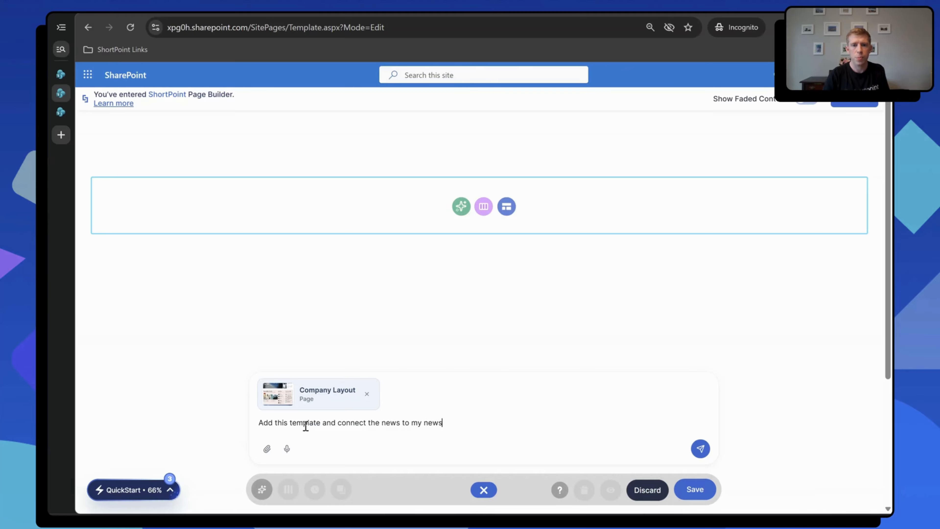
{"action": "type", "text": " posts from"}
{"action": "key", "text": "BackSpace"}
{"action": "type", "text": "om this site"}
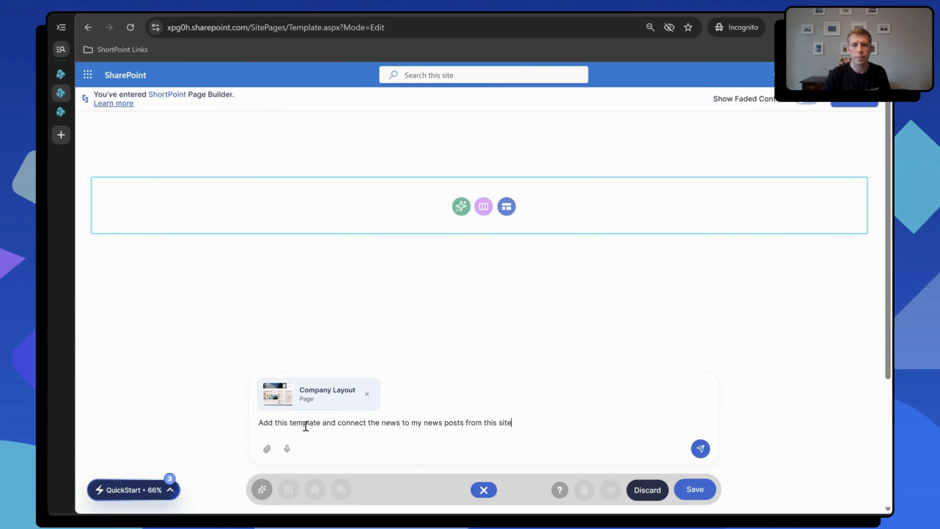
{"action": "left_click", "coordinate": [700, 448]}
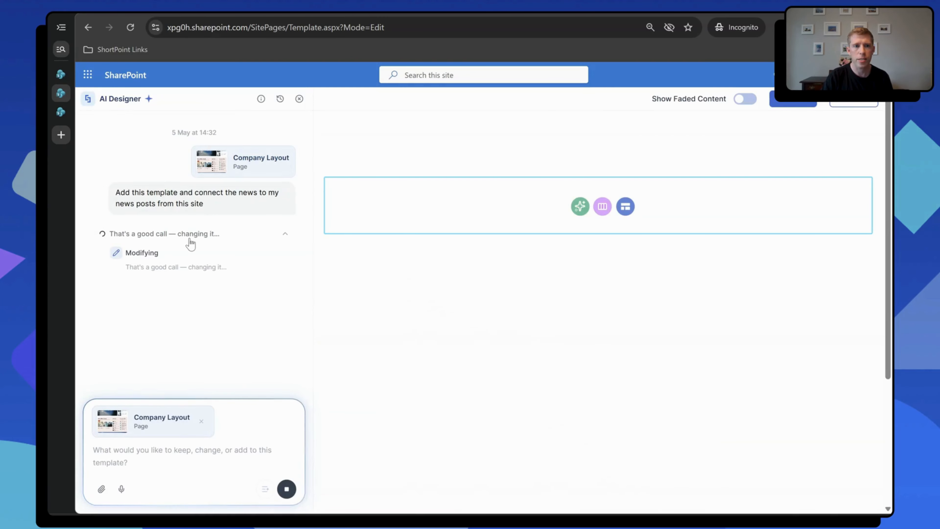
Step: Switch to the Image page and view the layout in intranet_mockup.jpg in the image viewer, then return to the page
{"action": "left_click", "coordinate": [56, 113]}
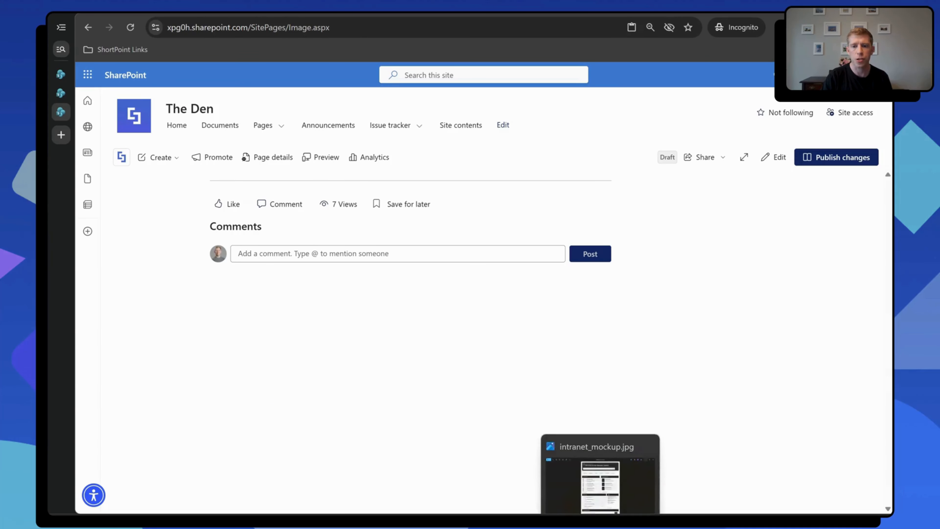
{"action": "left_click", "coordinate": [600, 521]}
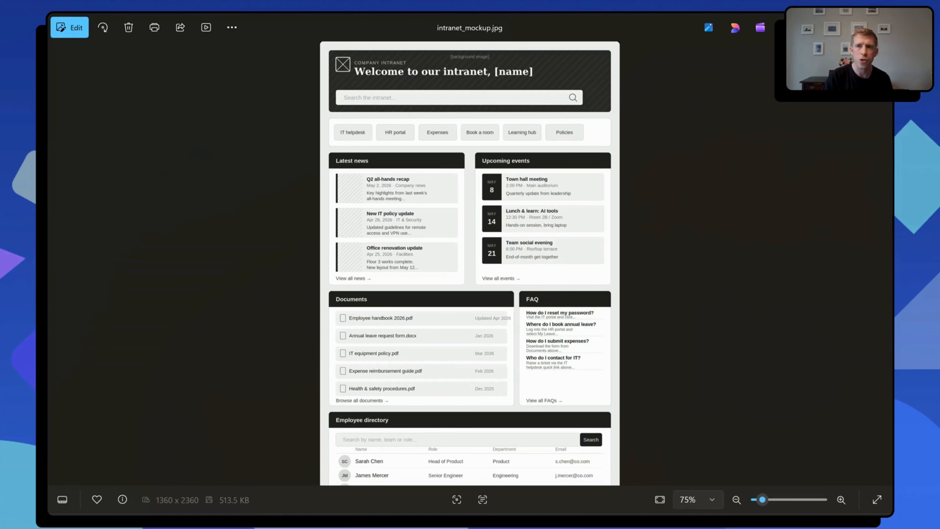
{"action": "left_click", "coordinate": [817, 27]}
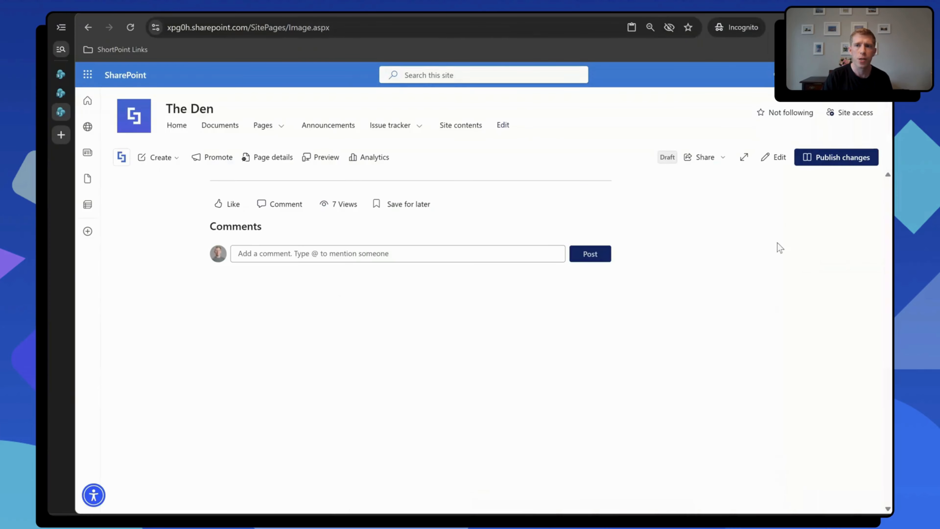
Step: Put the Image page in edit mode and add a full-width section containing the ShortPoint web part
{"action": "left_click", "coordinate": [779, 158]}
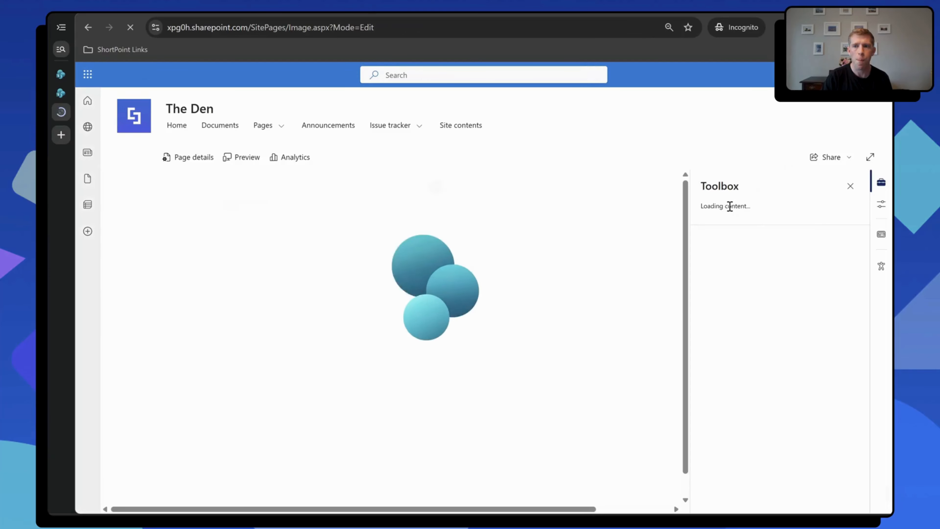
{"action": "left_click", "coordinate": [848, 187]}
{"action": "scroll", "coordinate": [665, 230], "scroll_direction": "down", "scroll_amount": 1}
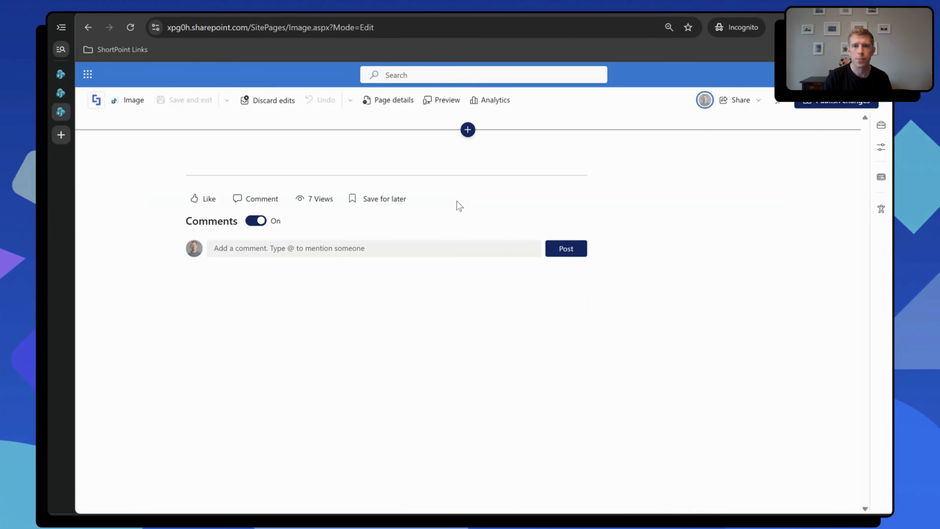
{"action": "left_click", "coordinate": [468, 131]}
{"action": "left_click", "coordinate": [484, 217]}
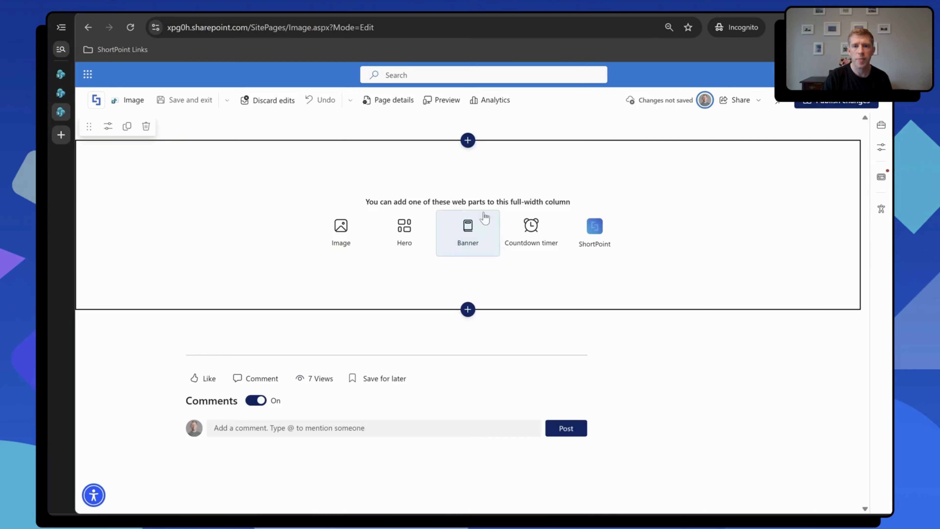
{"action": "left_click", "coordinate": [579, 237]}
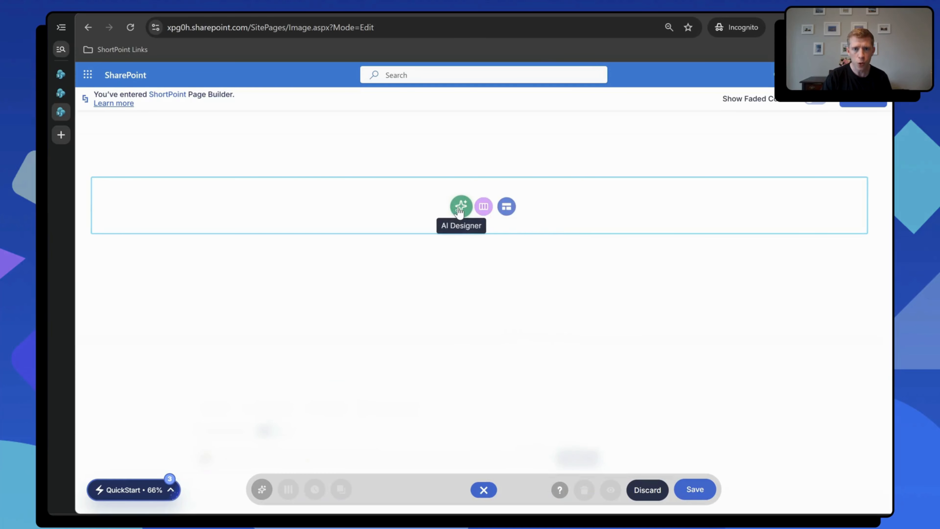
Step: Open AI Designer on the Image page and attach intranet_mockup.jpg from the SharePoint Site Assets library
{"action": "left_click", "coordinate": [461, 207]}
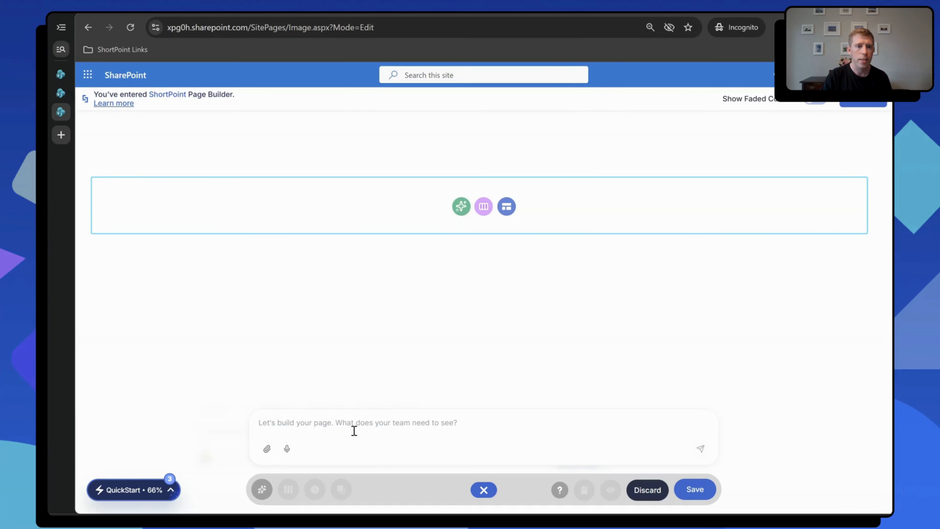
{"action": "left_click", "coordinate": [267, 449]}
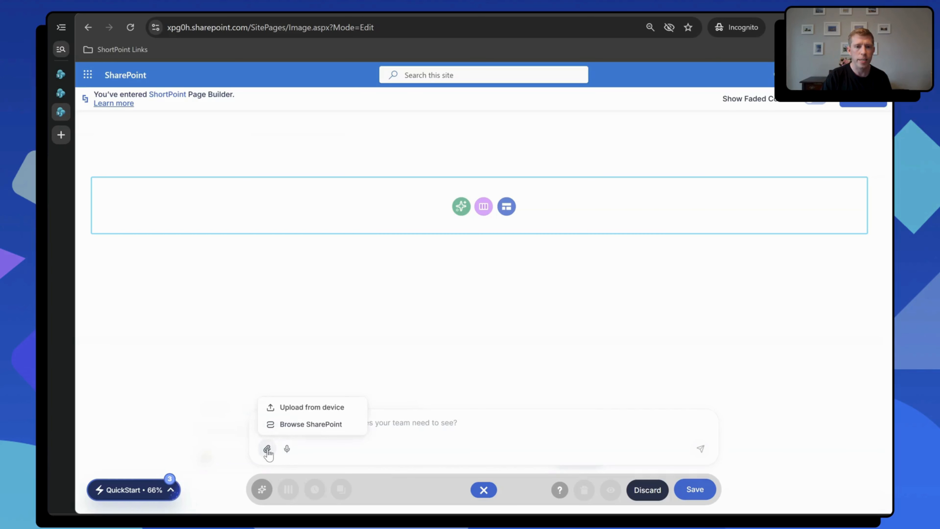
{"action": "left_click", "coordinate": [290, 425]}
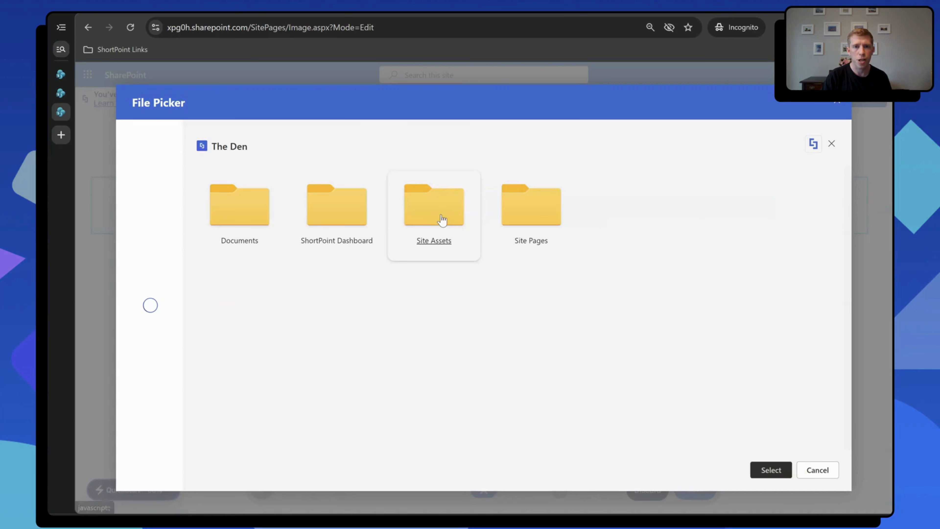
{"action": "left_click", "coordinate": [461, 241]}
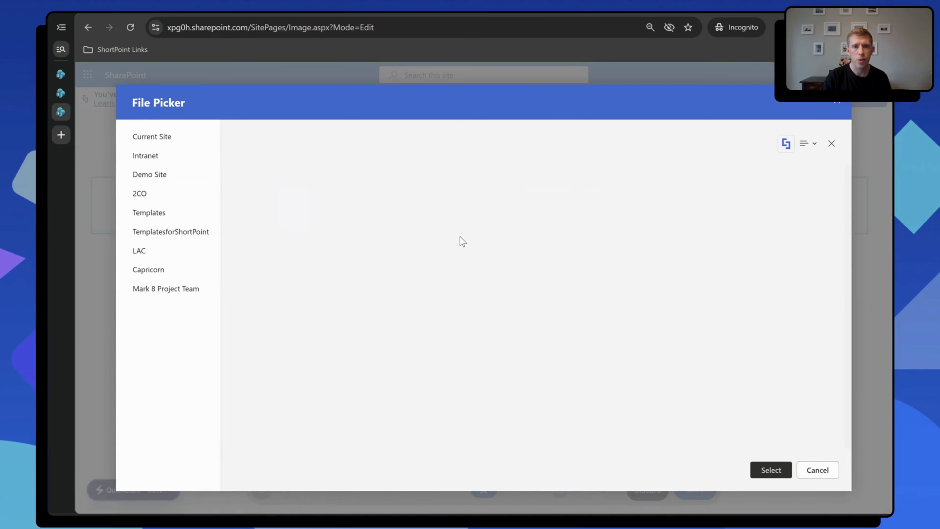
{"action": "scroll", "coordinate": [459, 265], "scroll_direction": "down", "scroll_amount": 8}
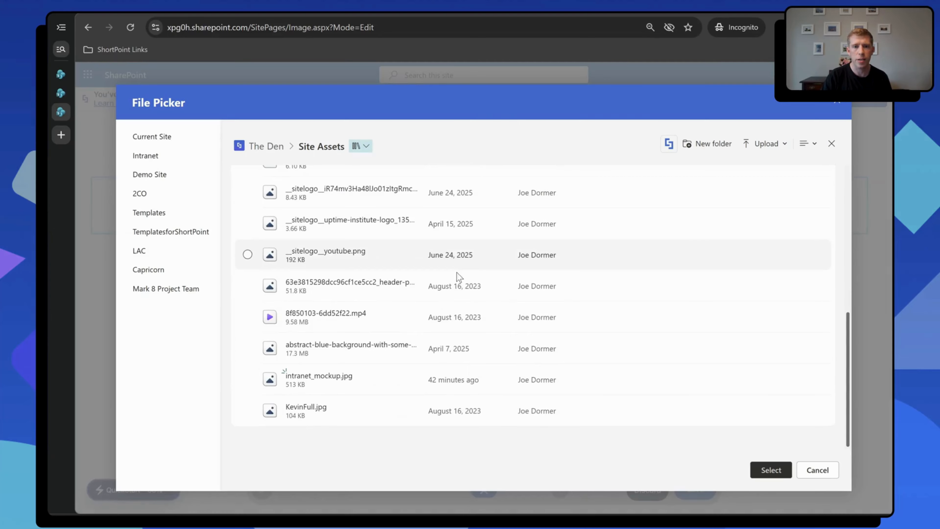
{"action": "left_click", "coordinate": [309, 387]}
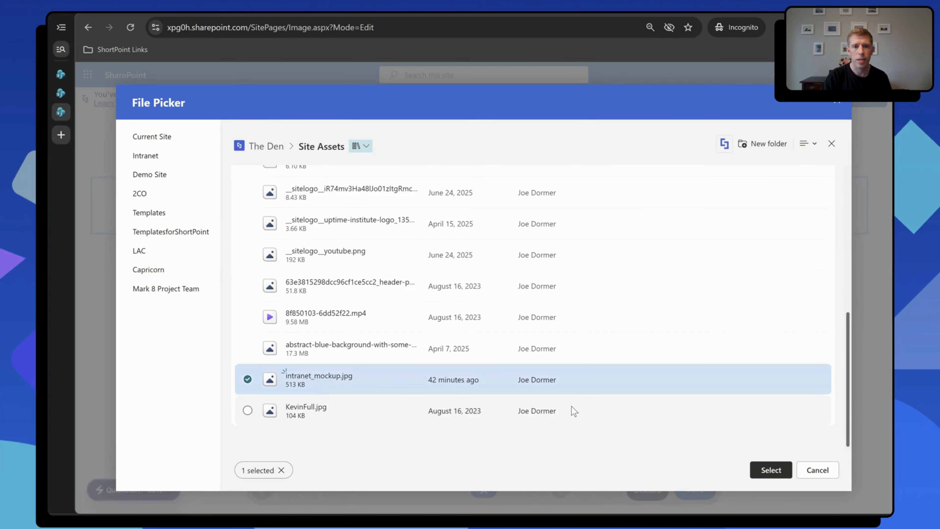
{"action": "left_click", "coordinate": [771, 469]}
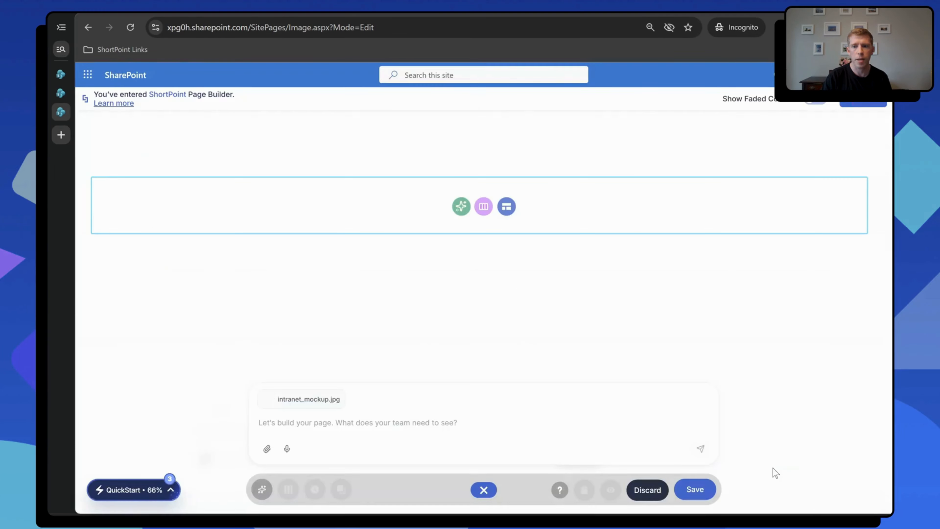
Step: Submit the AI Designer prompt "Create a page based on this mockup"
{"action": "left_click", "coordinate": [488, 426]}
{"action": "type", "text": "Create a pag"}
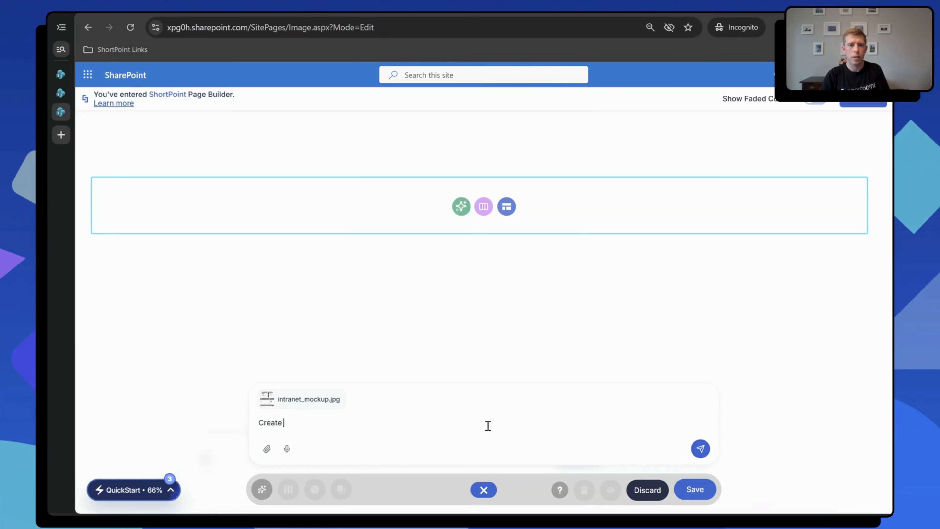
{"action": "key", "text": "BackSpace"}
{"action": "key", "text": "BackSpace"}
{"action": "type", "text": "age by"}
{"action": "key", "text": "BackSpace"}
{"action": "type", "text": "ased on this mockup"}
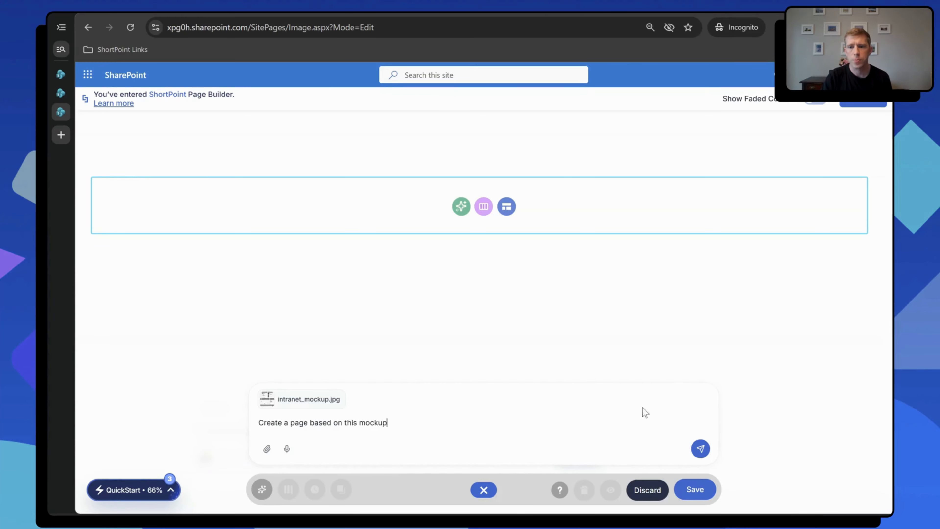
{"action": "left_click", "coordinate": [701, 448]}
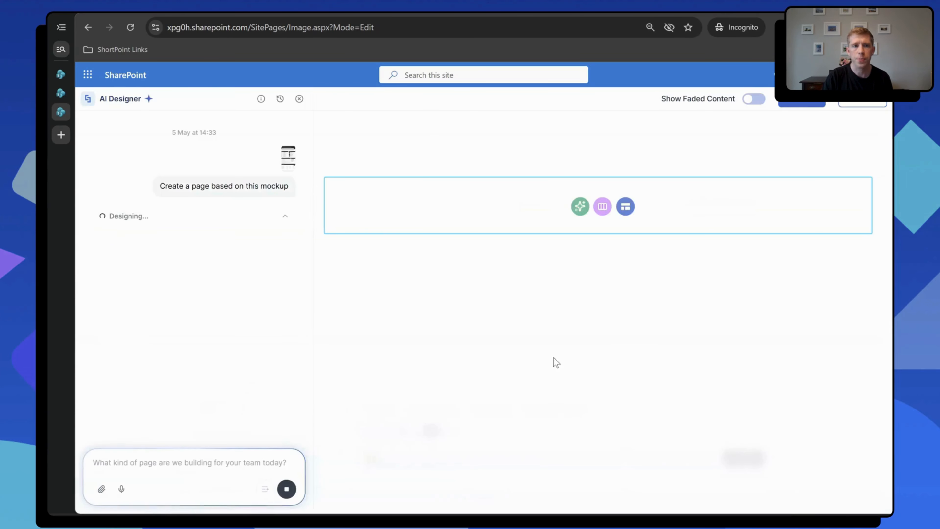
Step: Switch to the page built from the text prompt and review its header, Quick Links, Company News, Upcoming Events and Employee Directory sections
{"action": "left_click", "coordinate": [61, 74]}
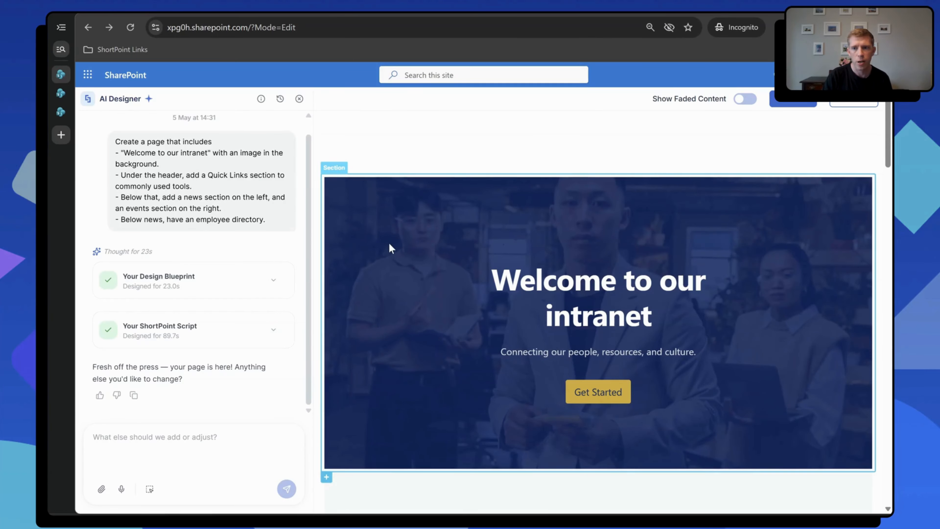
{"action": "scroll", "coordinate": [388, 242], "scroll_direction": "down", "scroll_amount": 6}
{"action": "scroll", "coordinate": [387, 247], "scroll_direction": "down", "scroll_amount": 1}
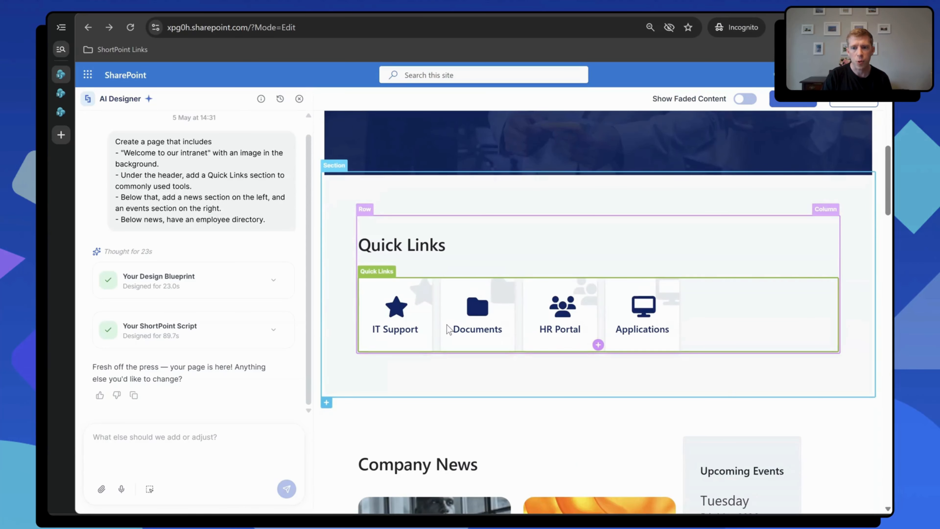
{"action": "scroll", "coordinate": [448, 328], "scroll_direction": "down", "scroll_amount": 7}
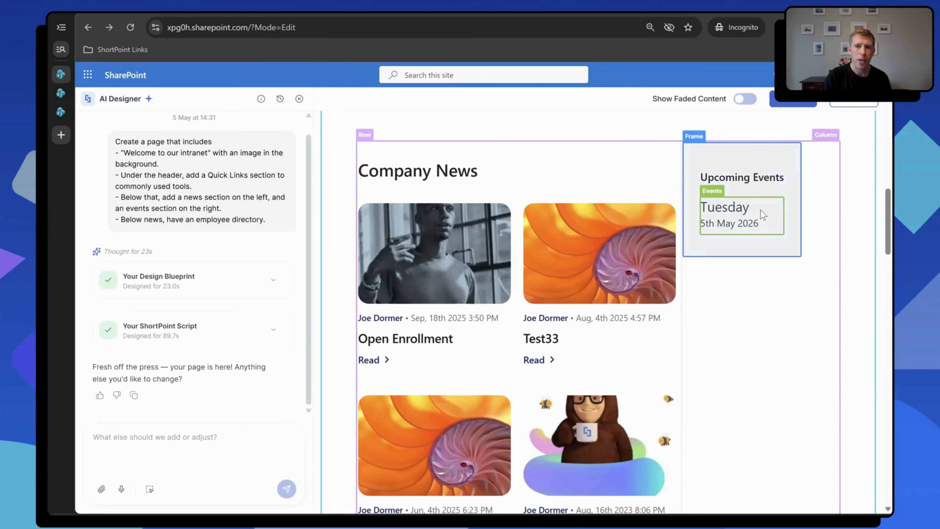
{"action": "left_click", "coordinate": [716, 203]}
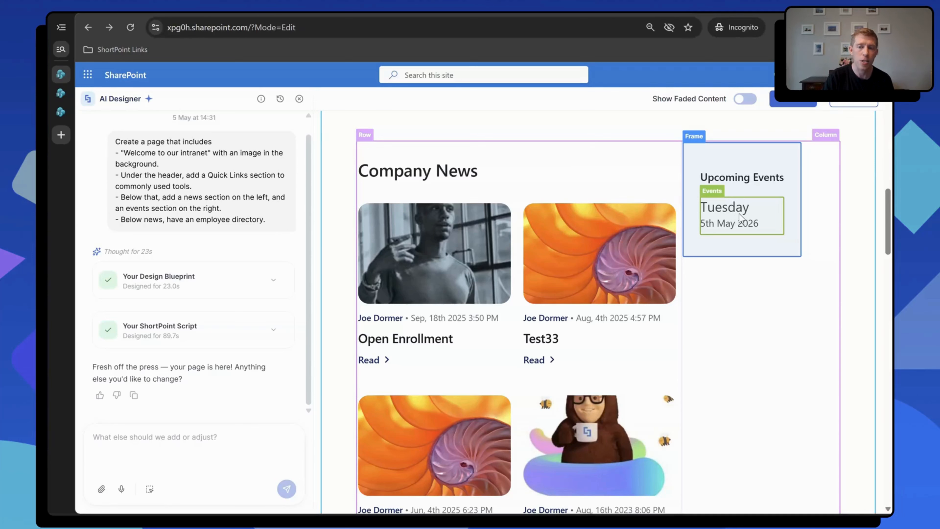
{"action": "scroll", "coordinate": [624, 283], "scroll_direction": "down", "scroll_amount": 10}
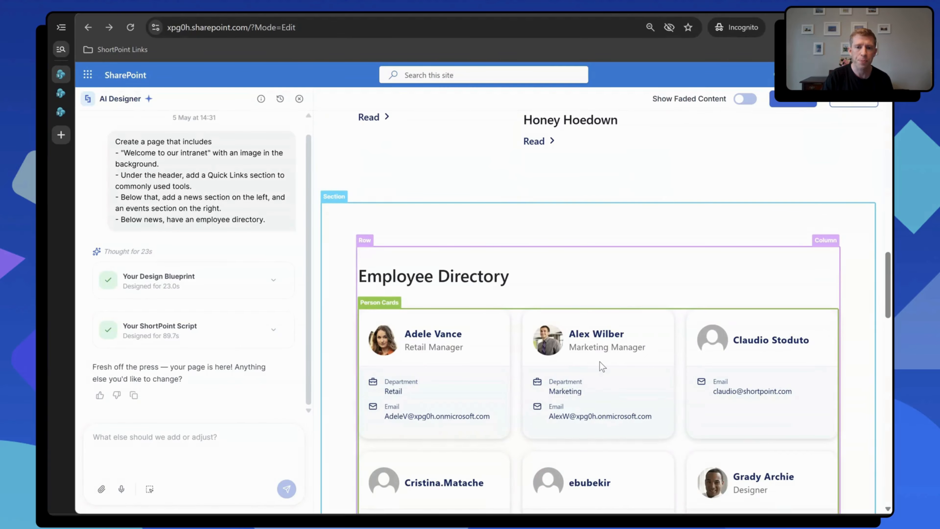
{"action": "scroll", "coordinate": [599, 361], "scroll_direction": "down", "scroll_amount": 5}
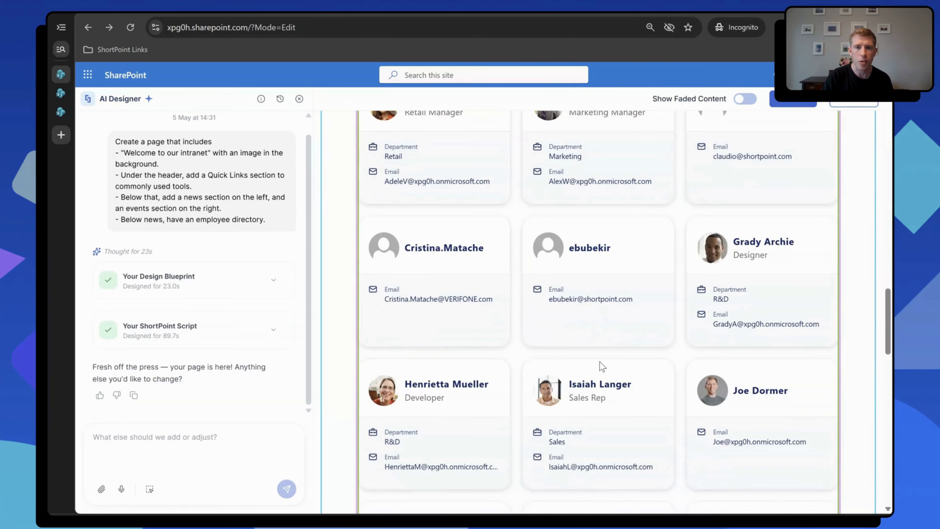
{"action": "scroll", "coordinate": [599, 362], "scroll_direction": "up", "scroll_amount": 3}
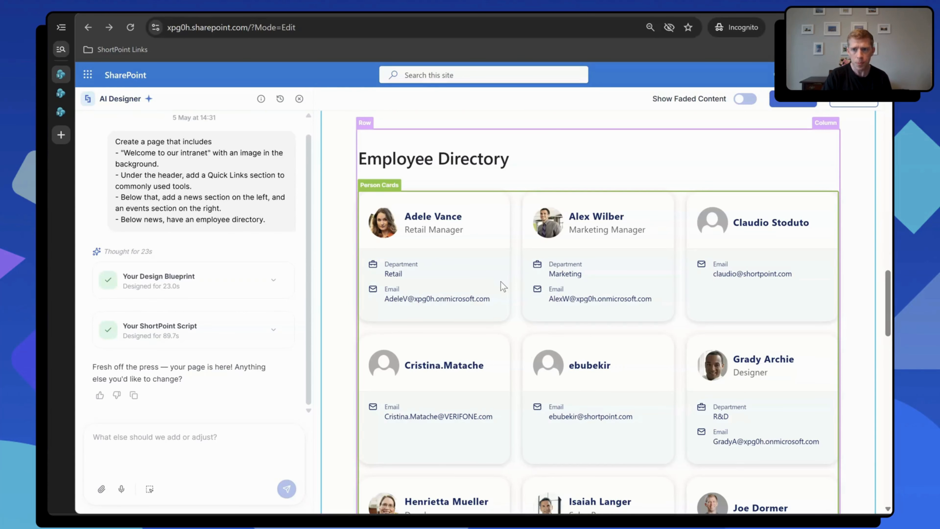
{"action": "scroll", "coordinate": [502, 284], "scroll_direction": "up", "scroll_amount": 15}
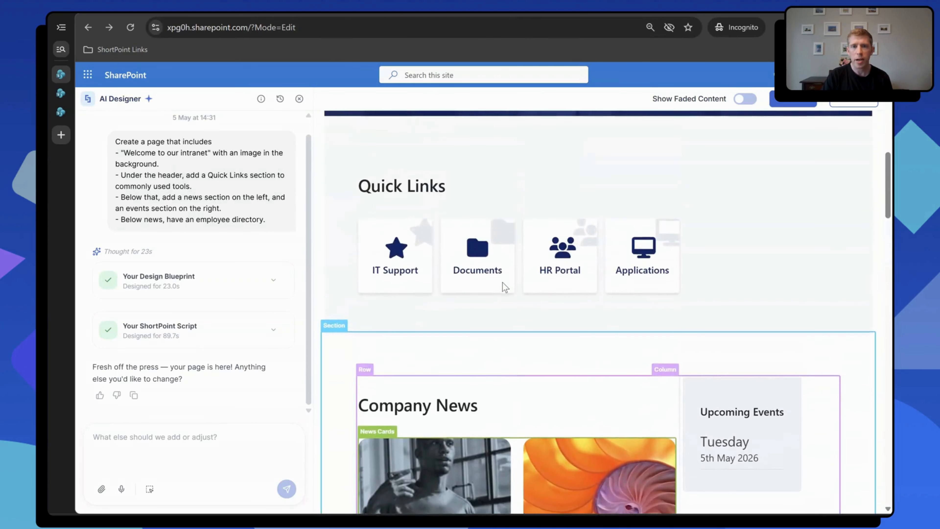
{"action": "scroll", "coordinate": [502, 282], "scroll_direction": "up", "scroll_amount": 3}
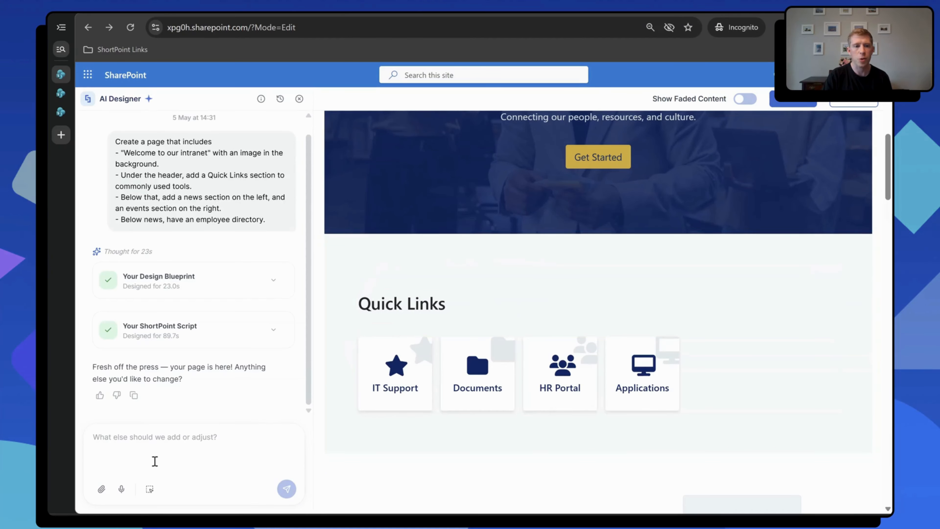
Step: Target the Quick Links column in AI Designer and submit the change request "Center my quick links"
{"action": "left_click", "coordinate": [150, 489]}
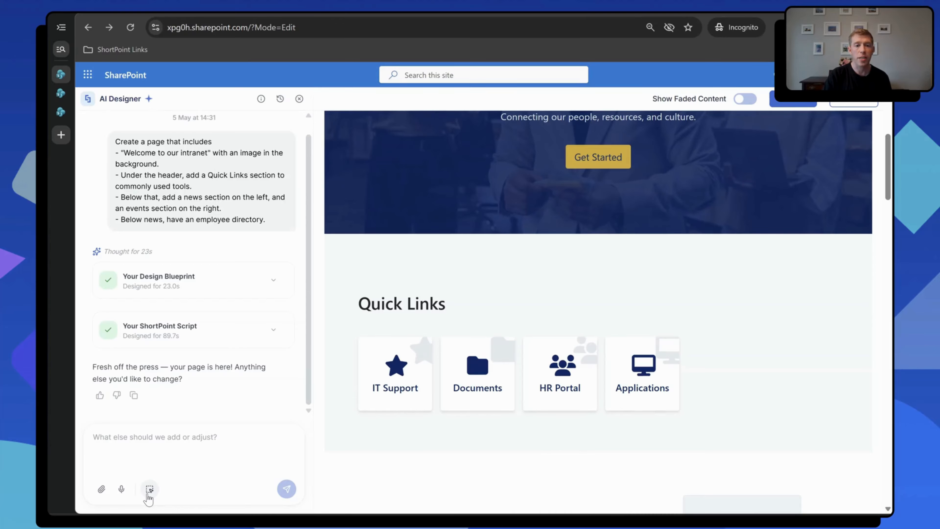
{"action": "left_click", "coordinate": [149, 492]}
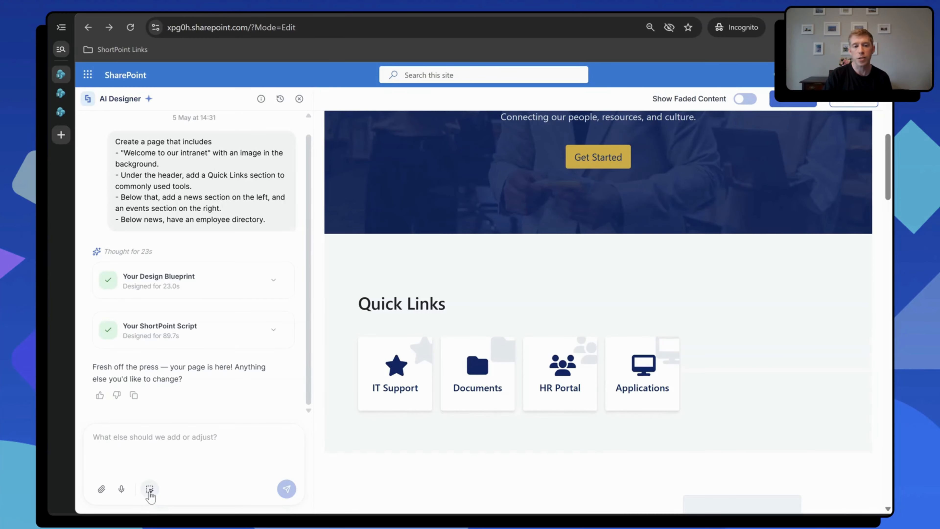
{"action": "left_click", "coordinate": [426, 330]}
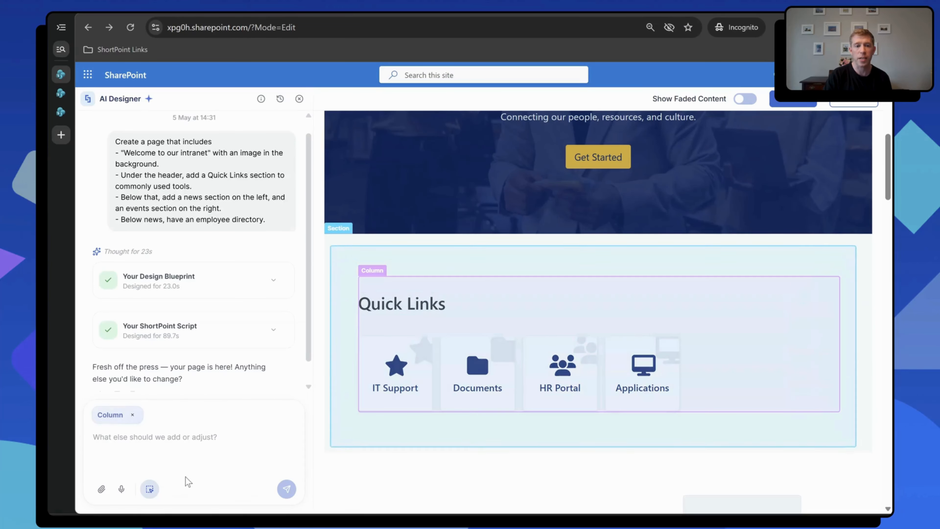
{"action": "left_click", "coordinate": [190, 443]}
{"action": "type", "text": "Make"}
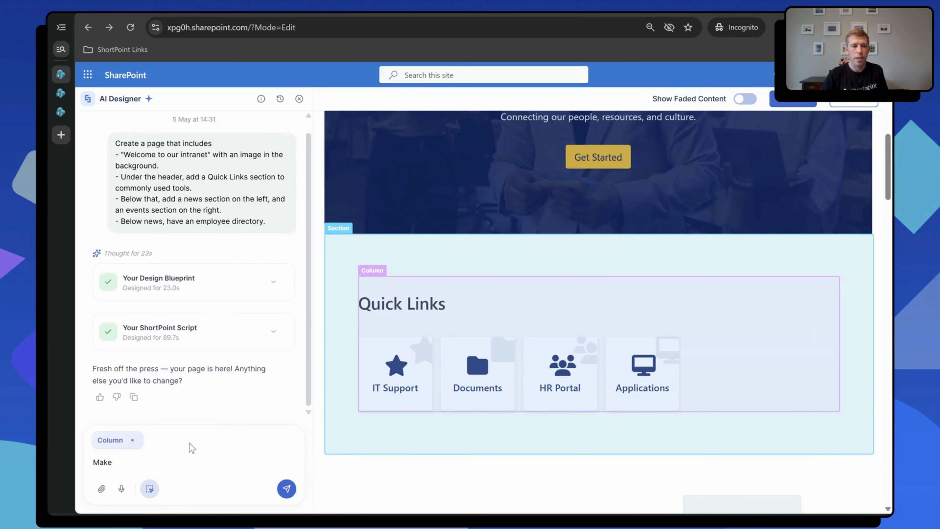
{"action": "key", "text": "BackSpace"}
{"action": "type", "text": "Center my quick links"}
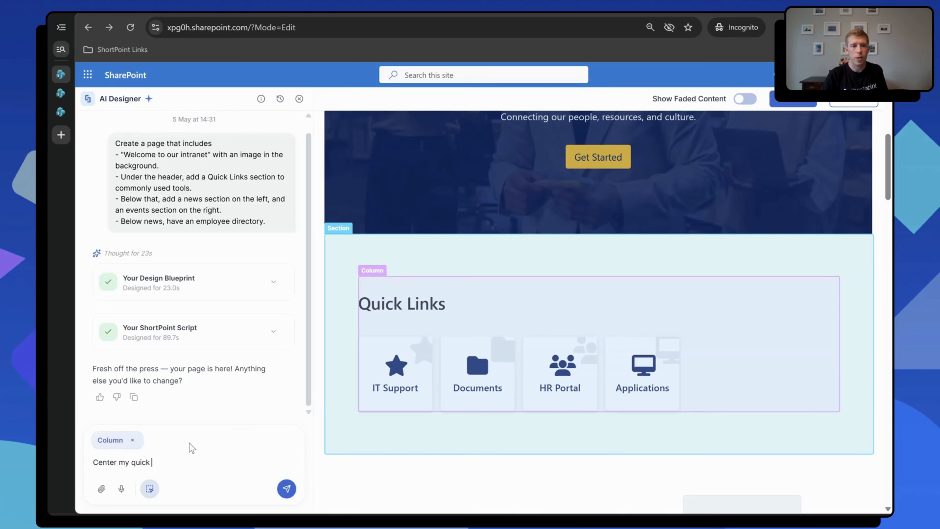
{"action": "left_click", "coordinate": [286, 489]}
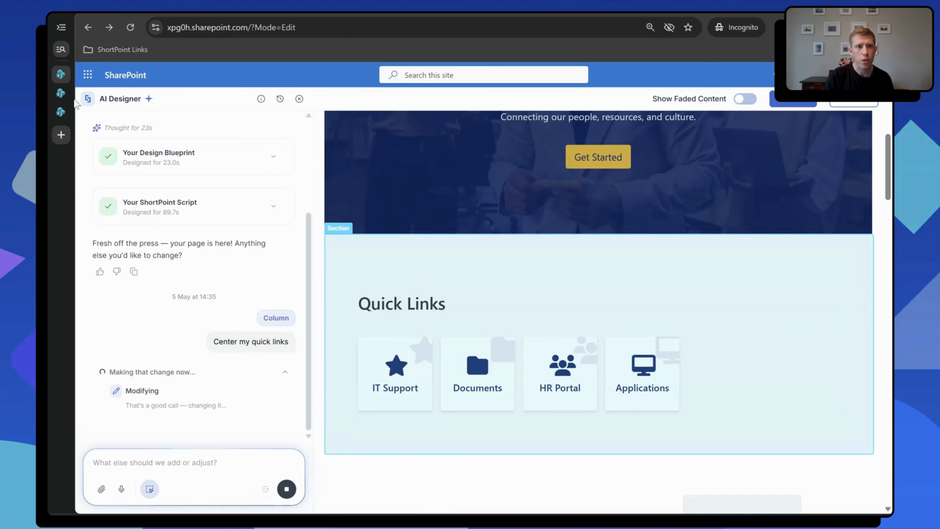
Step: Switch to the Template page and review the generated Company Layout design, including its news areas
{"action": "left_click", "coordinate": [61, 94]}
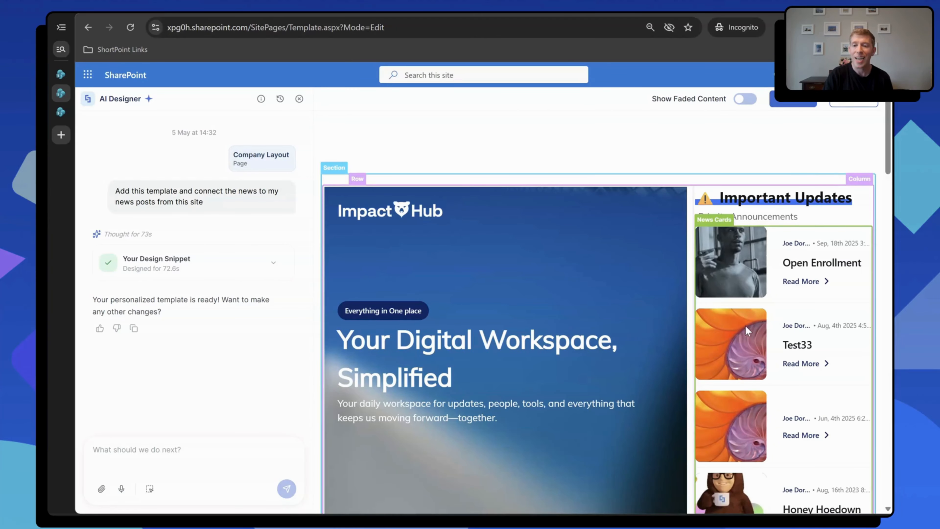
{"action": "scroll", "coordinate": [632, 292], "scroll_direction": "down", "scroll_amount": 5}
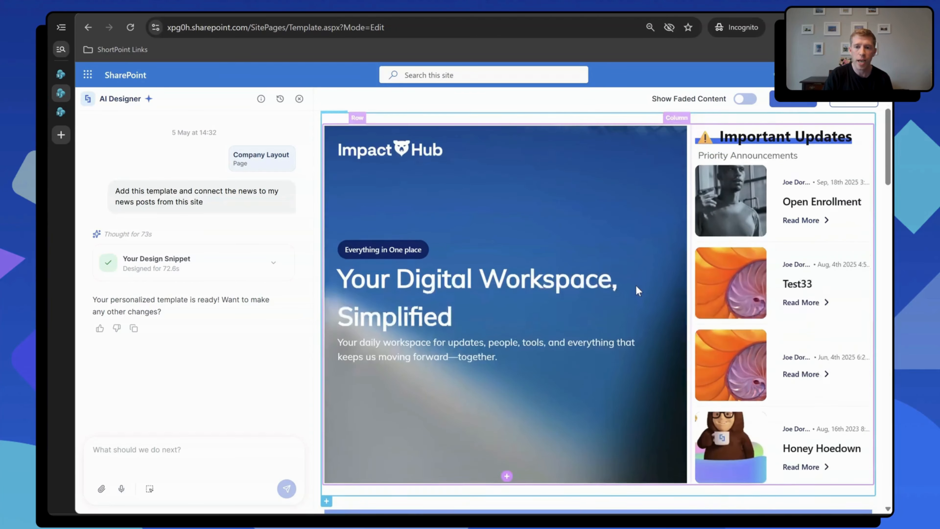
{"action": "scroll", "coordinate": [637, 289], "scroll_direction": "down", "scroll_amount": 2}
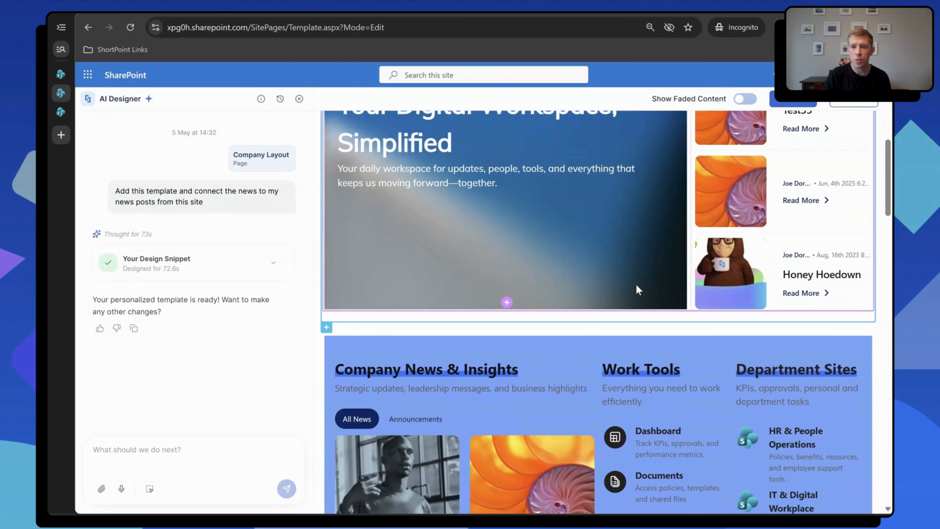
{"action": "scroll", "coordinate": [637, 290], "scroll_direction": "down", "scroll_amount": 3}
{"action": "scroll", "coordinate": [639, 289], "scroll_direction": "up", "scroll_amount": 8}
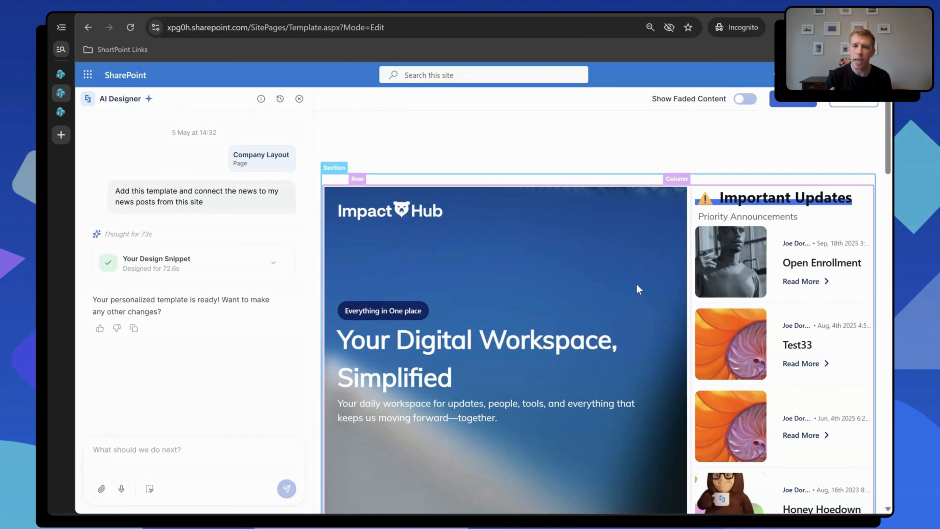
Step: Inspect the Microsoft Graph API connection of the News Cards under Important Updates, then close its settings without changes
{"action": "right_click", "coordinate": [719, 266]}
{"action": "left_click", "coordinate": [731, 273]}
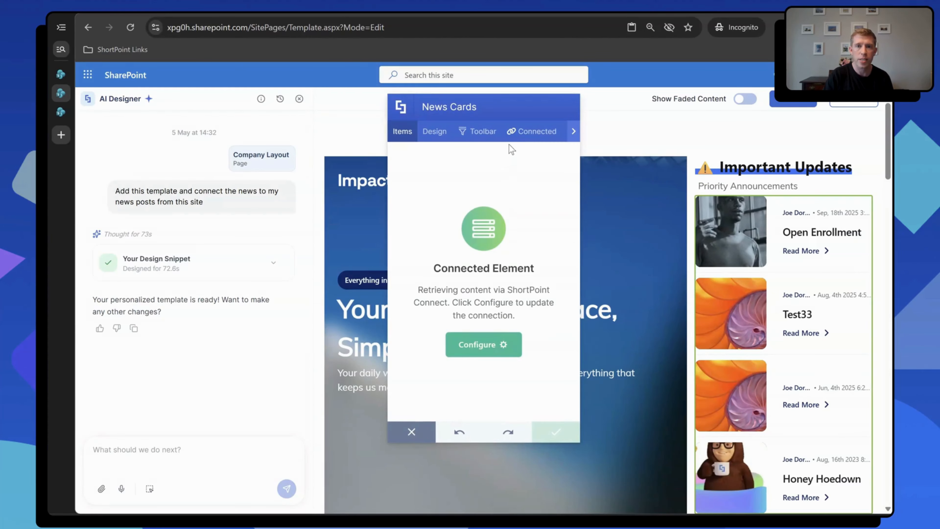
{"action": "left_click", "coordinate": [513, 133]}
{"action": "left_click", "coordinate": [515, 344]}
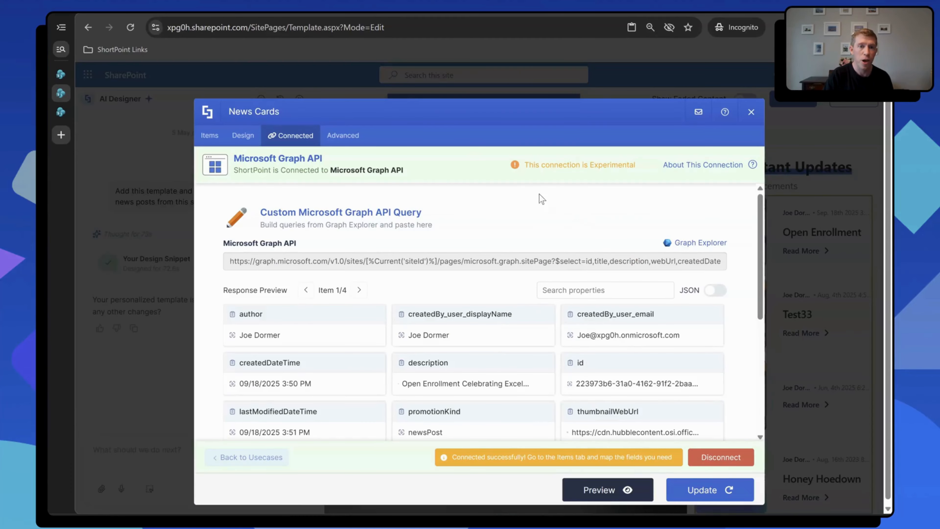
{"action": "scroll", "coordinate": [380, 276], "scroll_direction": "down", "scroll_amount": 5}
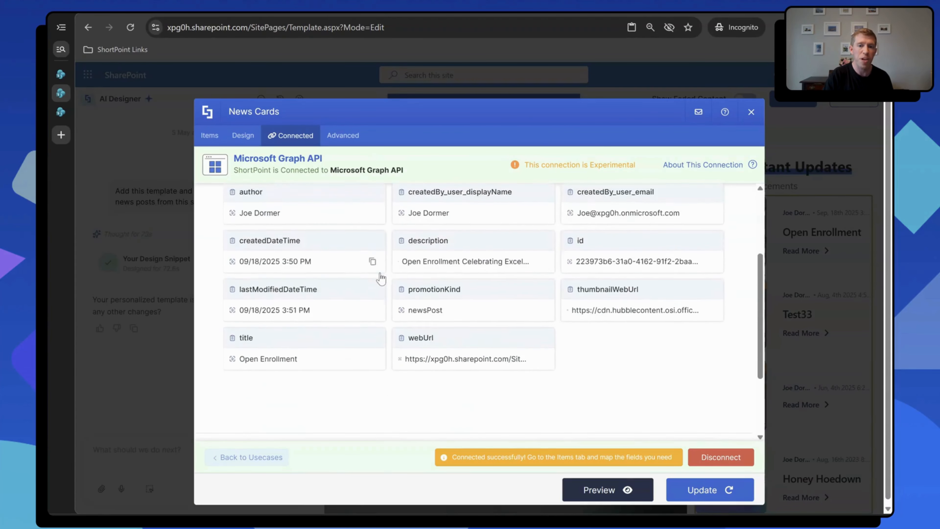
{"action": "scroll", "coordinate": [379, 276], "scroll_direction": "up", "scroll_amount": 5}
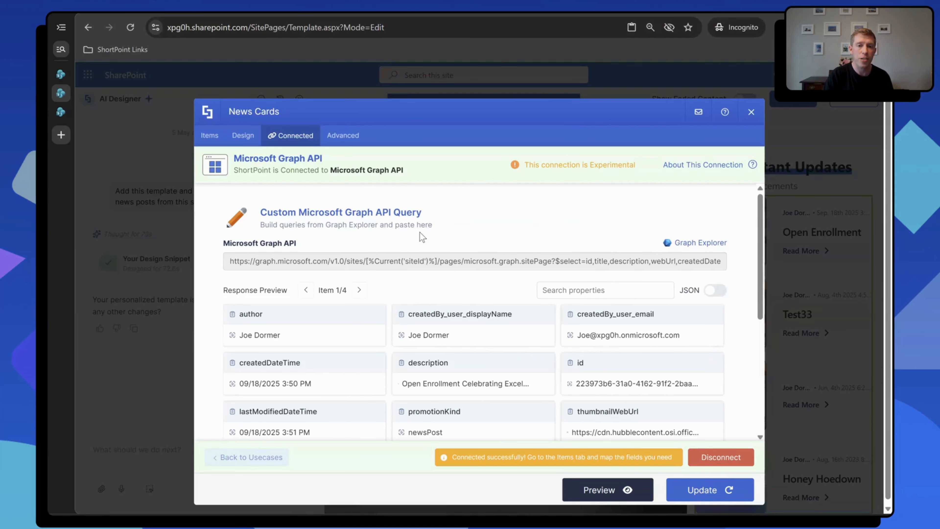
{"action": "left_click", "coordinate": [751, 113]}
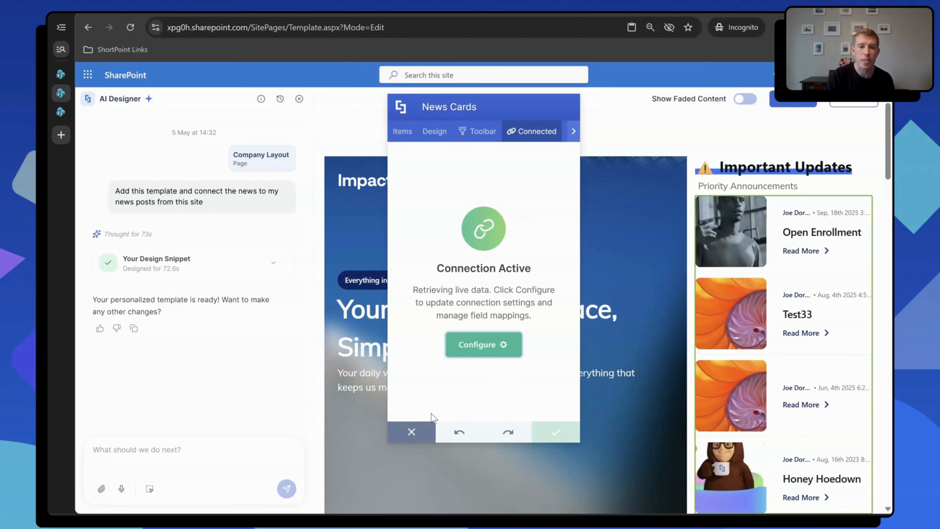
{"action": "left_click", "coordinate": [417, 431]}
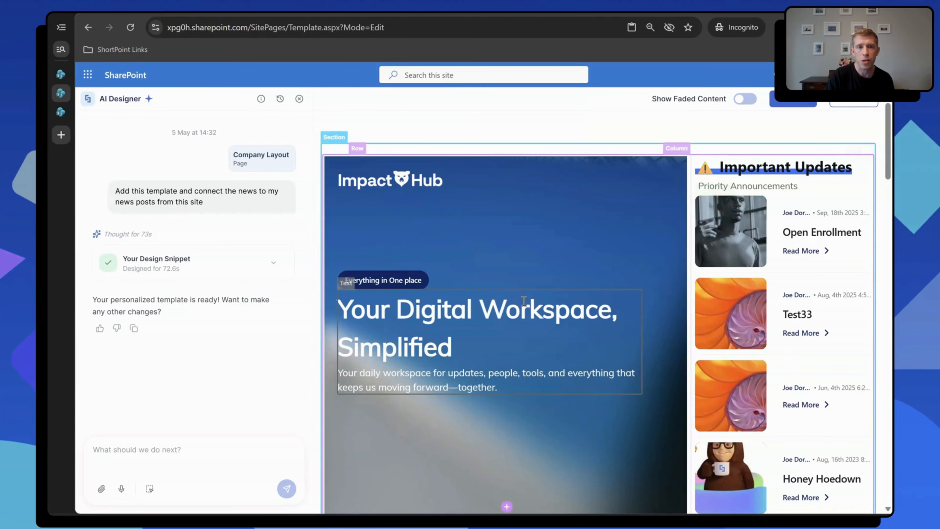
Step: Switch to the Image page and compare its header with the source mockup intranet_mockup.jpg
{"action": "left_click", "coordinate": [60, 115]}
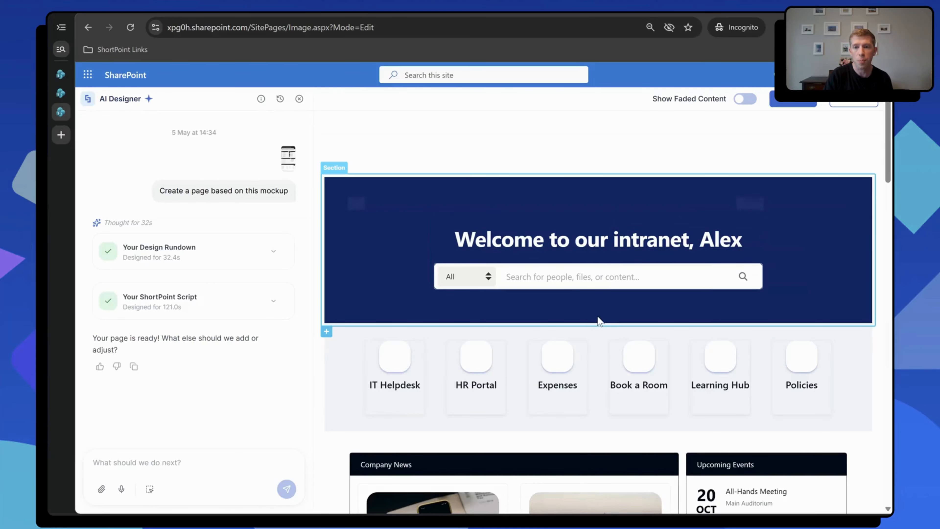
{"action": "key", "text": "alt+Tab"}
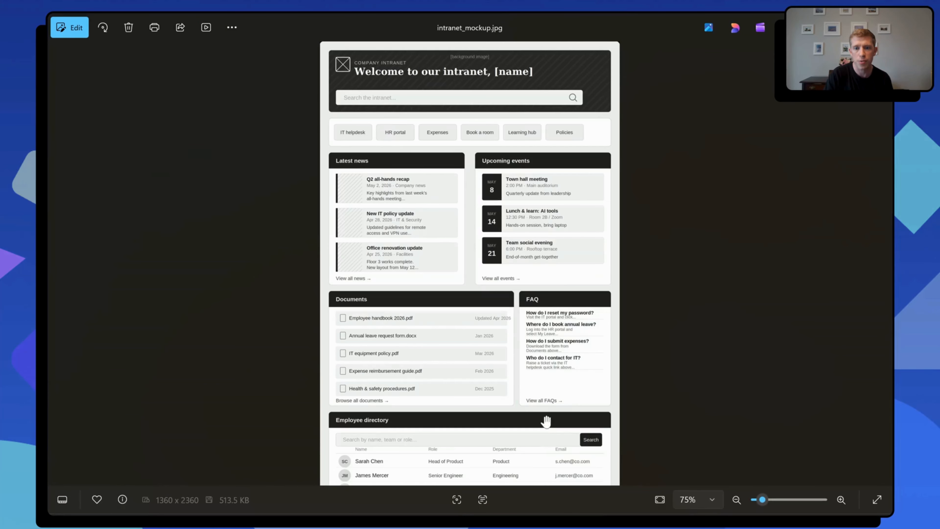
{"action": "key", "text": "alt+Tab"}
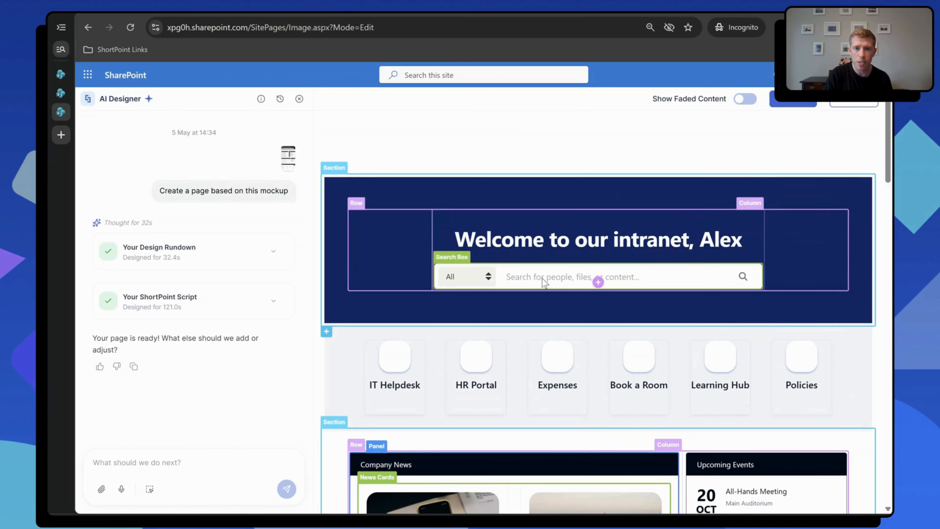
Step: Review the mockup-based page's Quick Links, Company News, Upcoming Events, Important Documents, Frequently Asked Questions and Employee Directory sections
{"action": "scroll", "coordinate": [468, 273], "scroll_direction": "down", "scroll_amount": 3}
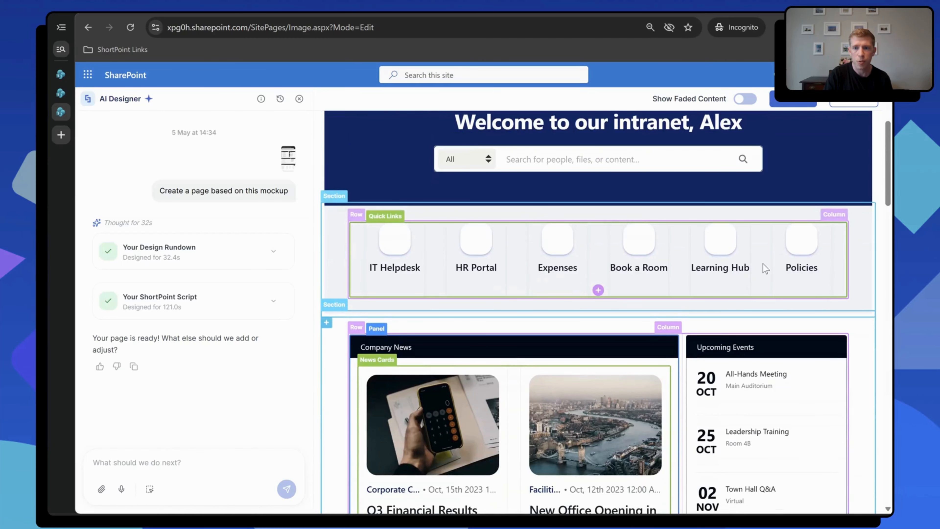
{"action": "scroll", "coordinate": [634, 267], "scroll_direction": "down", "scroll_amount": 4}
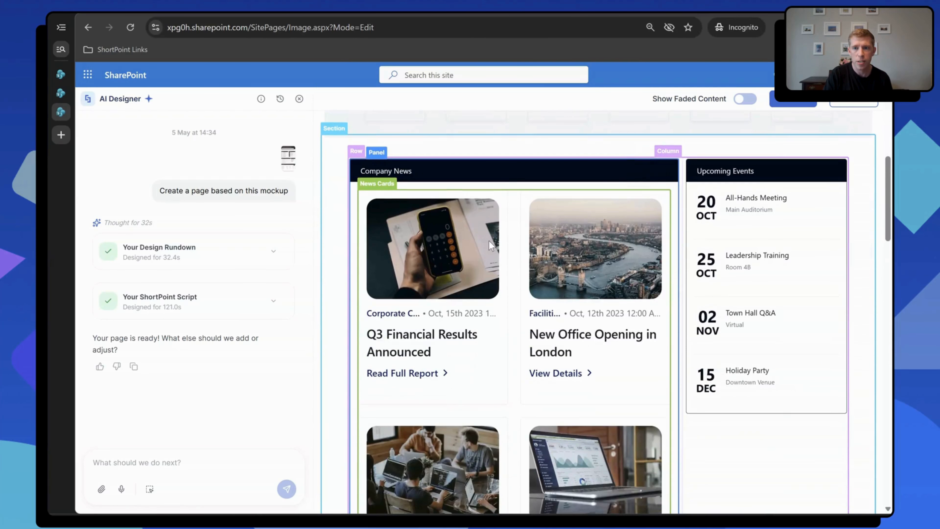
{"action": "scroll", "coordinate": [749, 245], "scroll_direction": "down", "scroll_amount": 4}
{"action": "scroll", "coordinate": [749, 245], "scroll_direction": "down", "scroll_amount": 9}
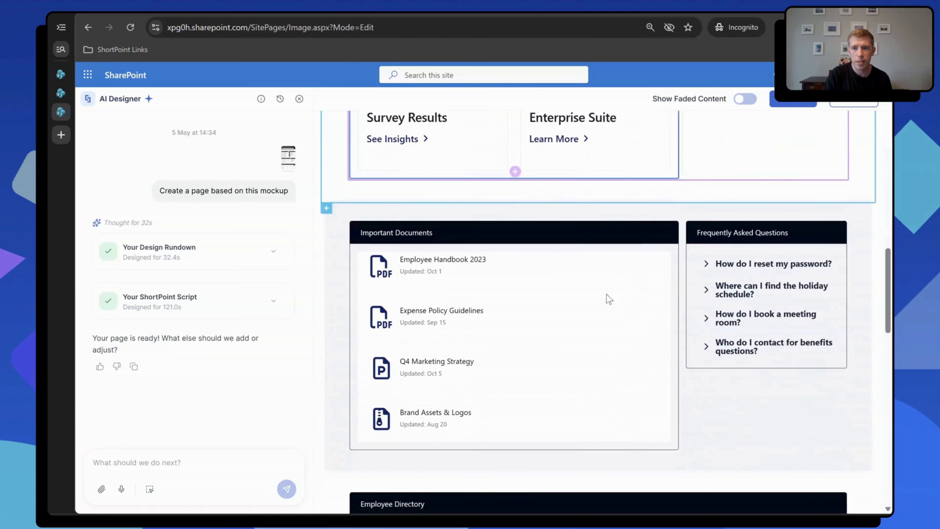
{"action": "scroll", "coordinate": [755, 276], "scroll_direction": "down", "scroll_amount": 6}
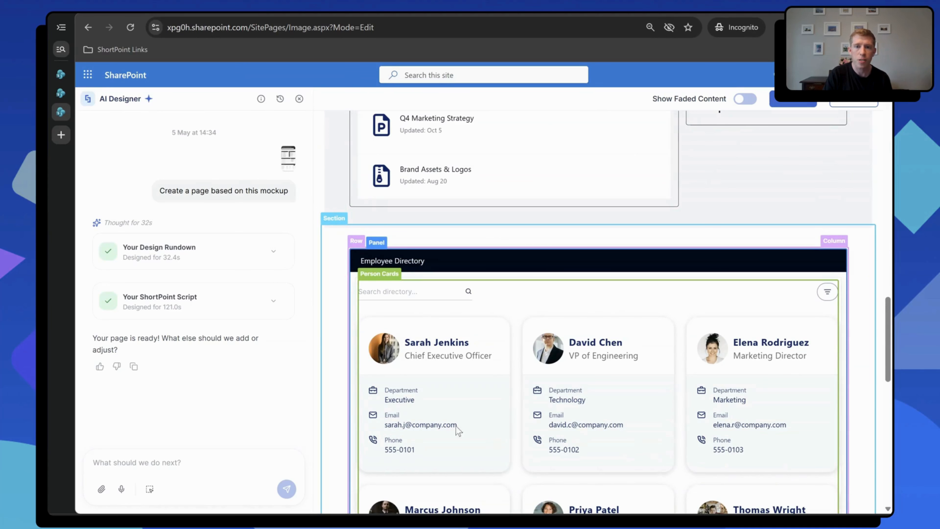
{"action": "scroll", "coordinate": [505, 421], "scroll_direction": "down", "scroll_amount": 2}
{"action": "scroll", "coordinate": [503, 415], "scroll_direction": "down", "scroll_amount": 1}
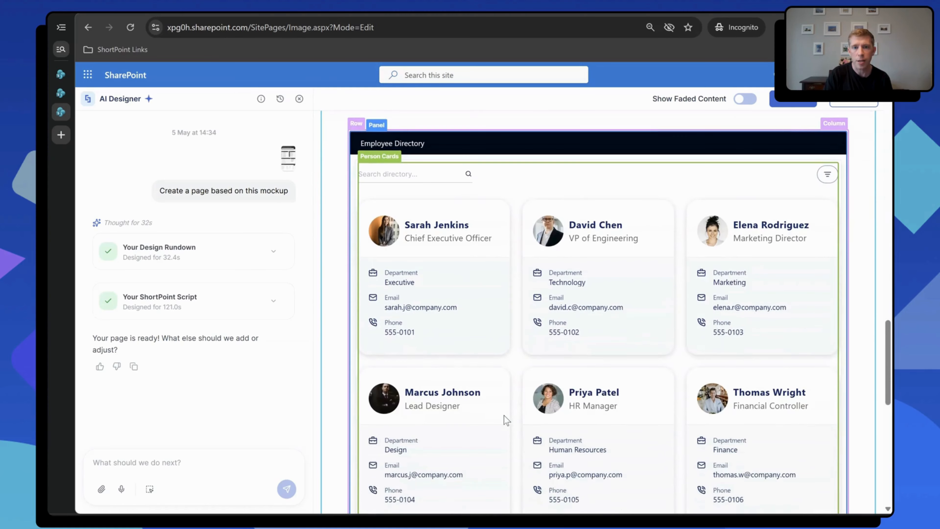
{"action": "scroll", "coordinate": [504, 415], "scroll_direction": "up", "scroll_amount": 1}
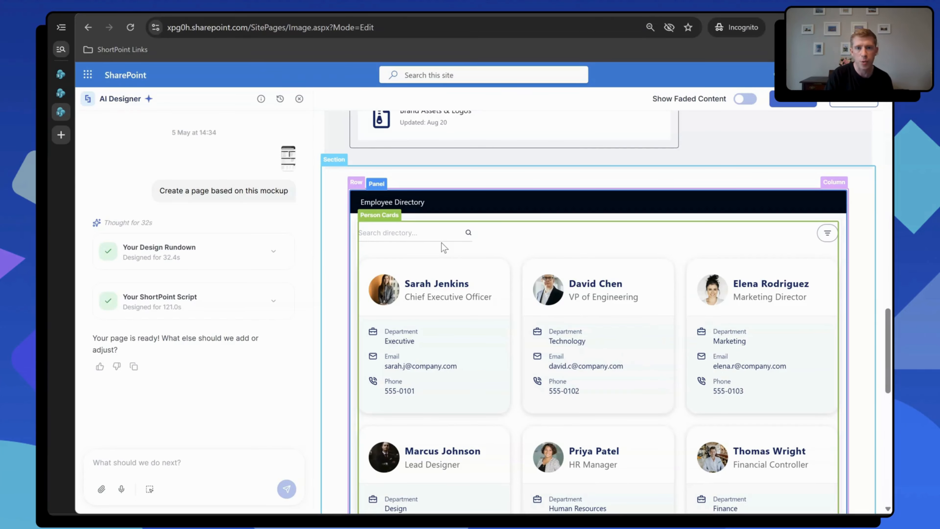
{"action": "scroll", "coordinate": [446, 256], "scroll_direction": "up", "scroll_amount": 15}
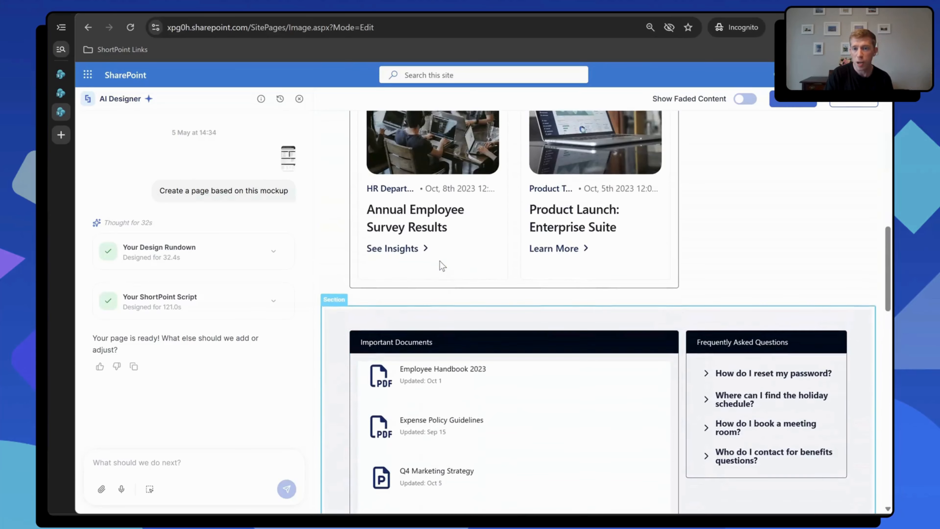
{"action": "scroll", "coordinate": [440, 266], "scroll_direction": "up", "scroll_amount": 5}
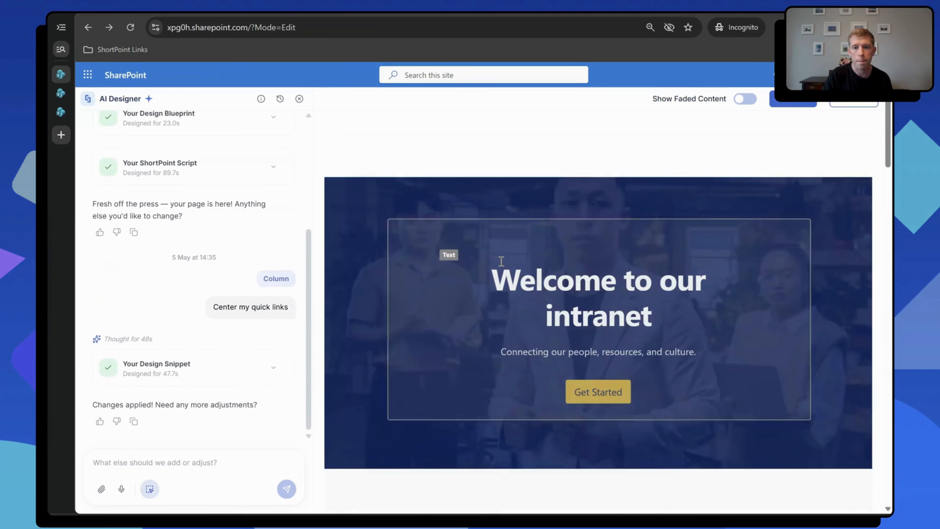
Step: Return to the text-prompt page, check the Quick Links section and turn off Select & Edit mode
{"action": "scroll", "coordinate": [500, 261], "scroll_direction": "down", "scroll_amount": 5}
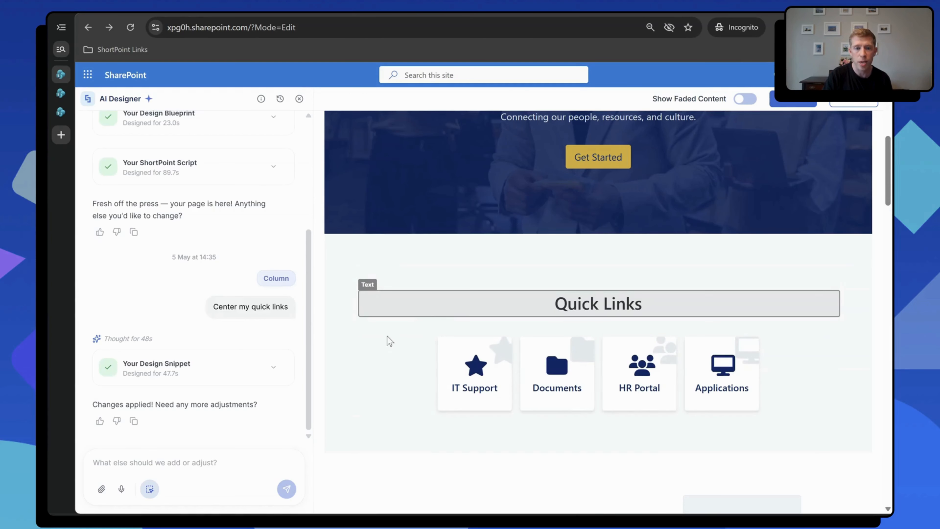
{"action": "left_click", "coordinate": [150, 489]}
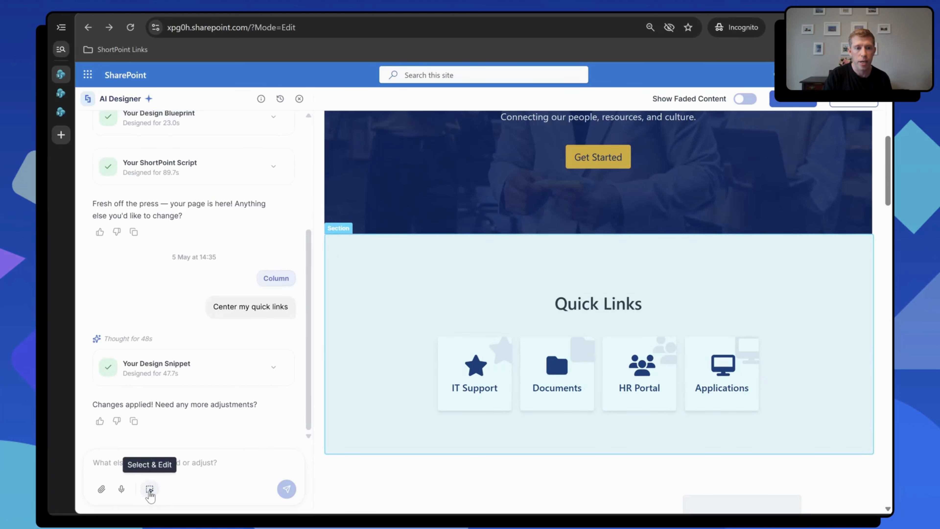
{"action": "left_click", "coordinate": [150, 491]}
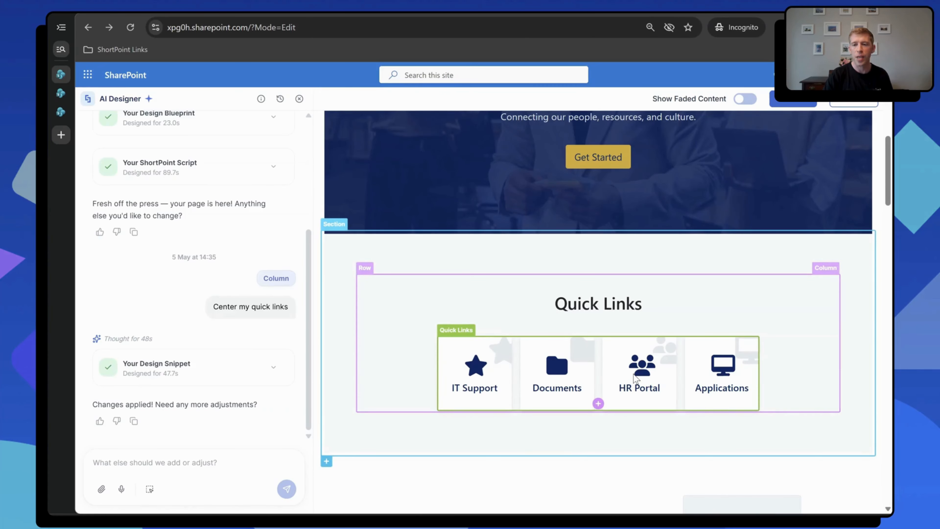
Step: Add a Library item to the Quick Links element, check its content settings and apply the change
{"action": "right_click", "coordinate": [481, 369]}
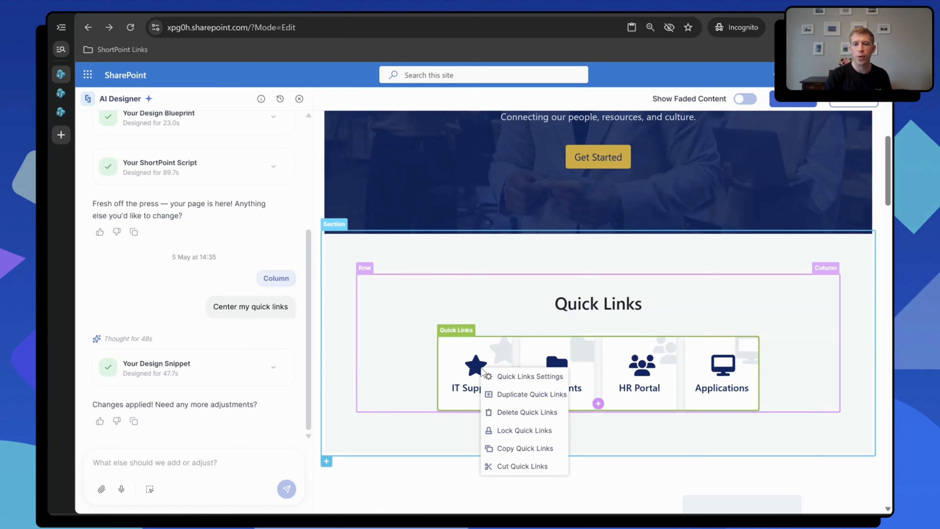
{"action": "left_click", "coordinate": [505, 378]}
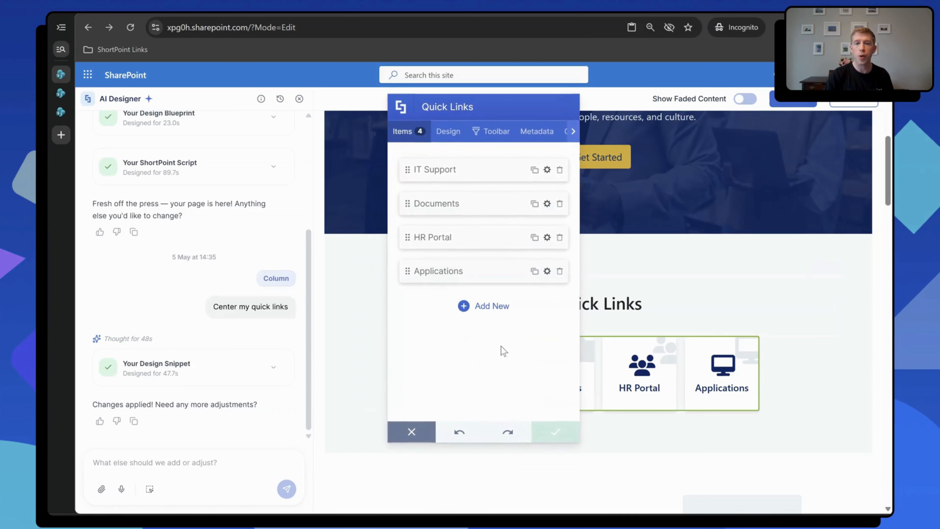
{"action": "left_click", "coordinate": [493, 308]}
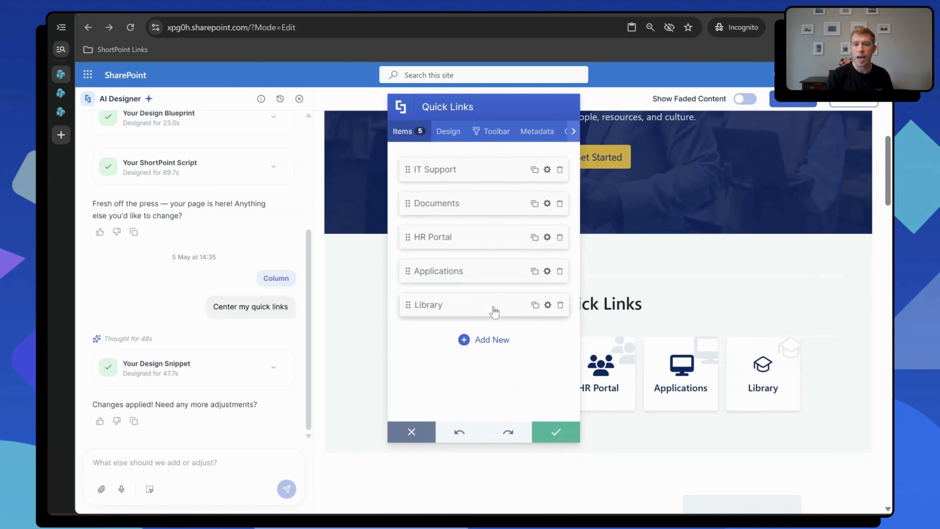
{"action": "left_click", "coordinate": [547, 305]}
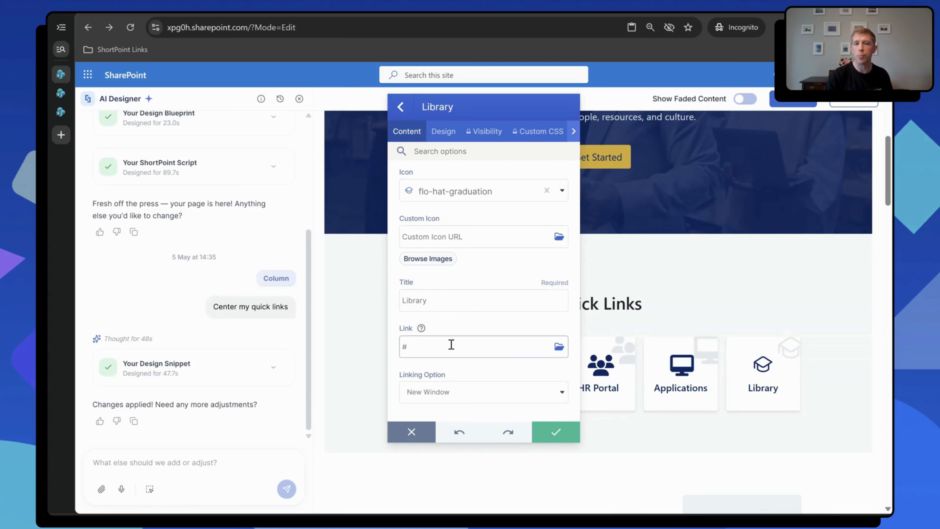
{"action": "left_click", "coordinate": [557, 433]}
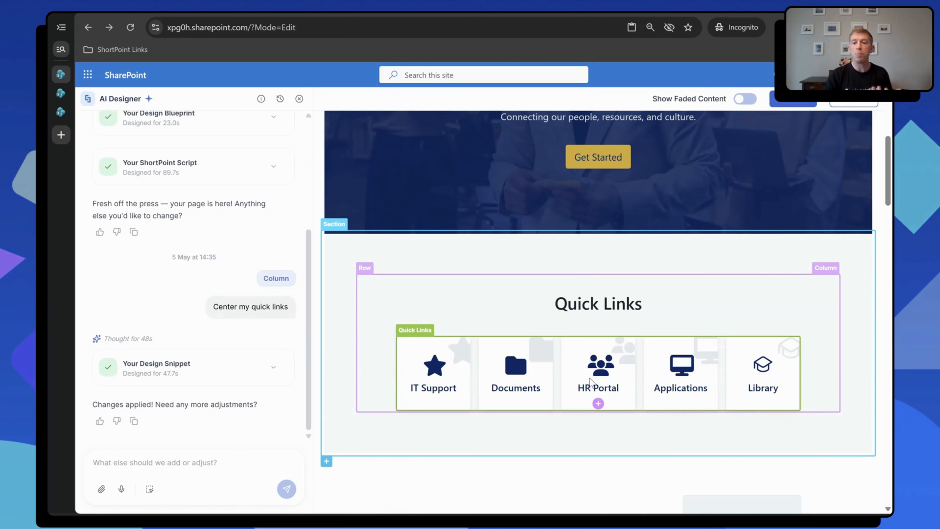
Step: Try the Small (Filled Circle) and Small (Filled Square) styles on Quick Links, then apply the Large (Circle Icon) style
{"action": "right_click", "coordinate": [558, 361]}
{"action": "left_click", "coordinate": [576, 369]}
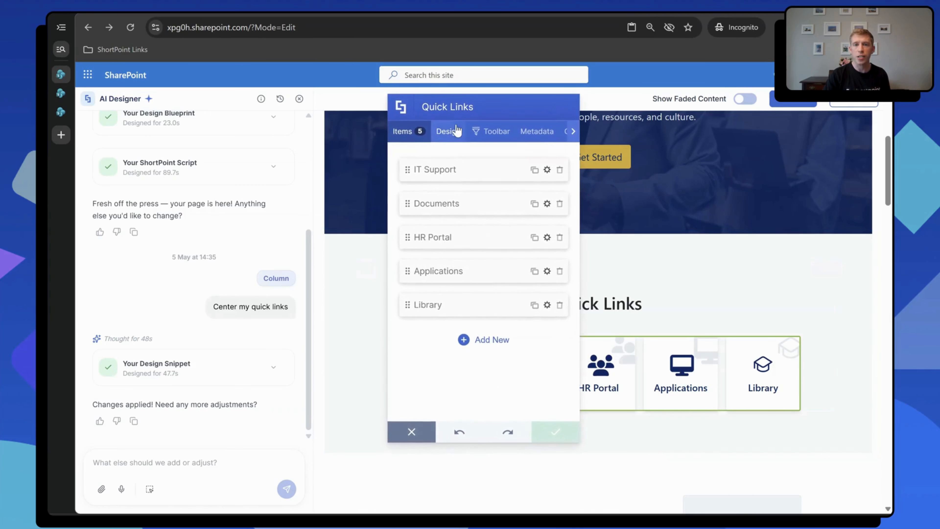
{"action": "left_click", "coordinate": [448, 131]}
{"action": "left_click", "coordinate": [456, 187]}
{"action": "left_click", "coordinate": [463, 257]}
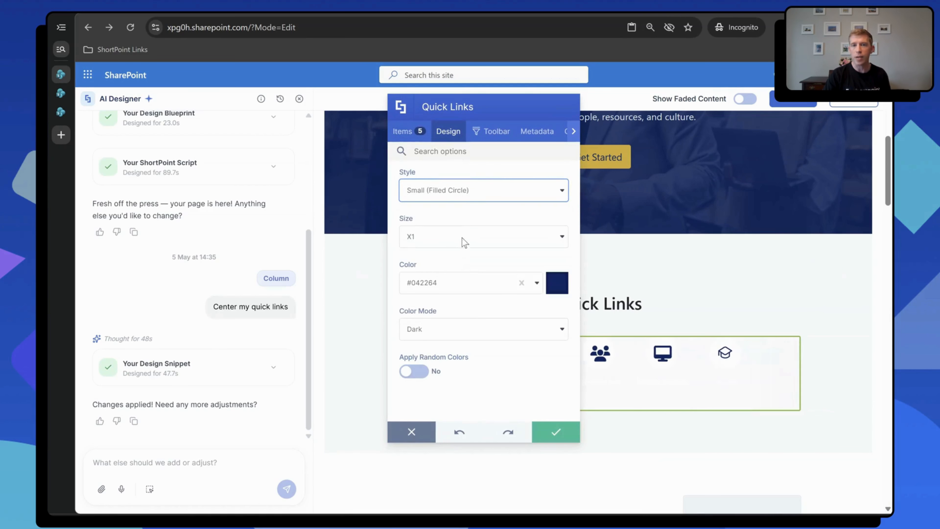
{"action": "left_click", "coordinate": [461, 190]}
{"action": "left_click", "coordinate": [453, 303]}
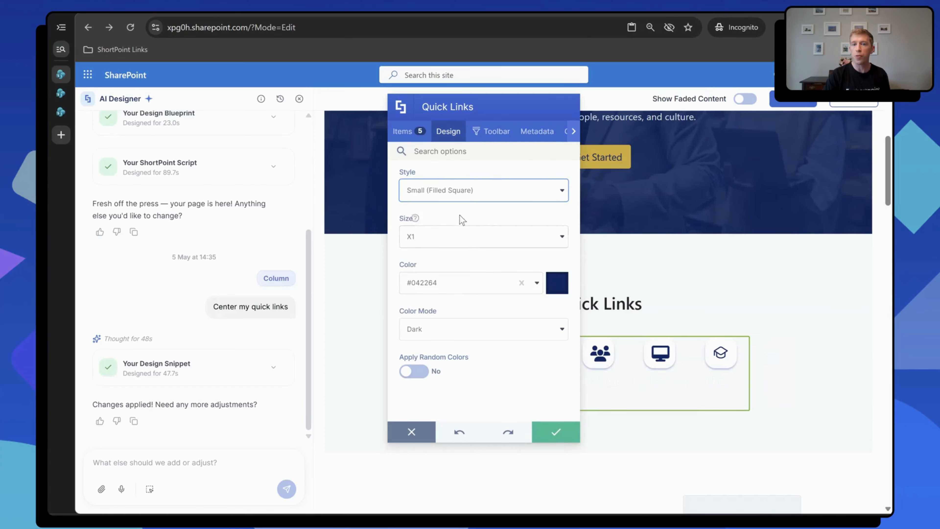
{"action": "left_click", "coordinate": [458, 188]}
{"action": "left_click", "coordinate": [451, 237]}
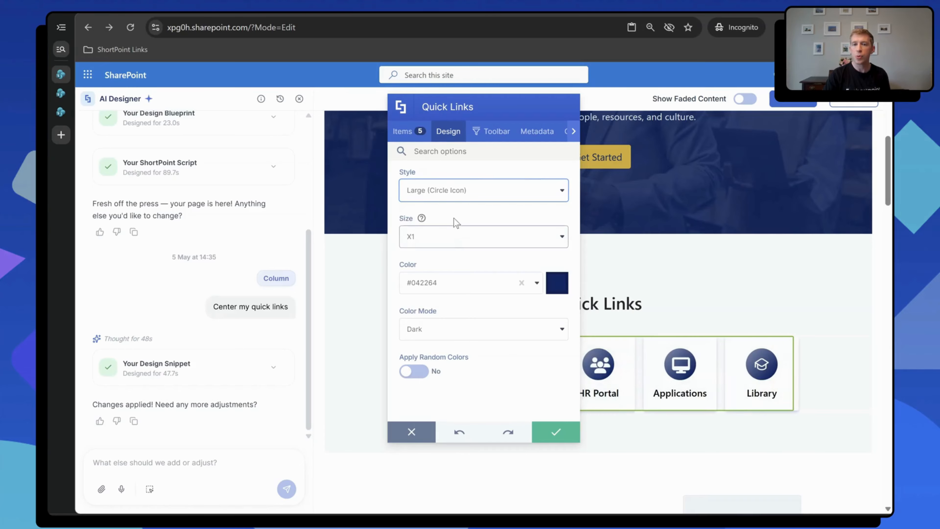
{"action": "left_click", "coordinate": [561, 436]}
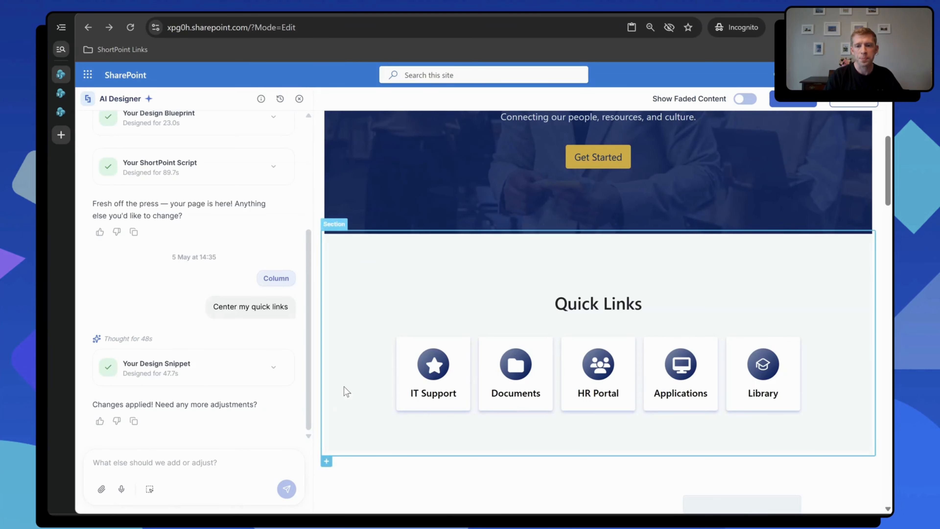
Step: Target the Employee Directory's Person Cards in AI Designer and submit "Add a search box to the employee directory, and add a filter based on department"
{"action": "scroll", "coordinate": [348, 388], "scroll_direction": "down", "scroll_amount": 8}
{"action": "scroll", "coordinate": [352, 388], "scroll_direction": "down", "scroll_amount": 10}
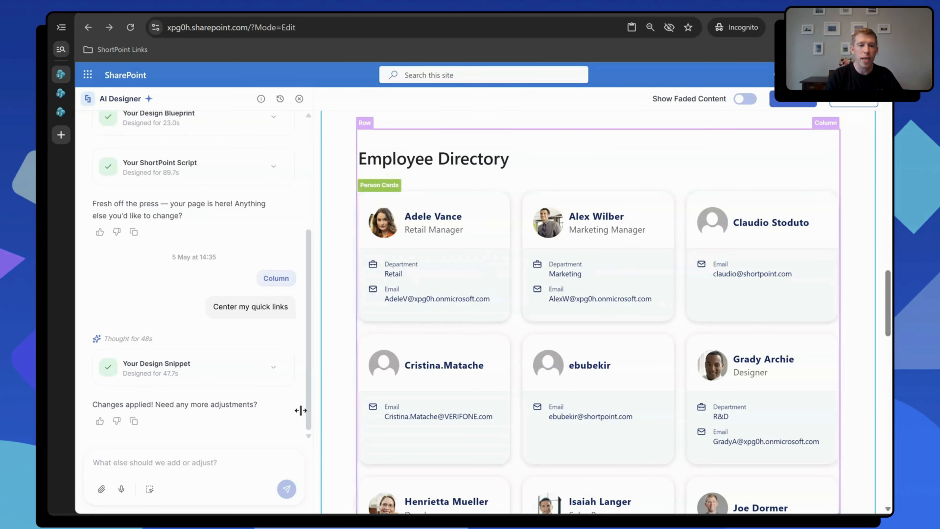
{"action": "left_click", "coordinate": [150, 489]}
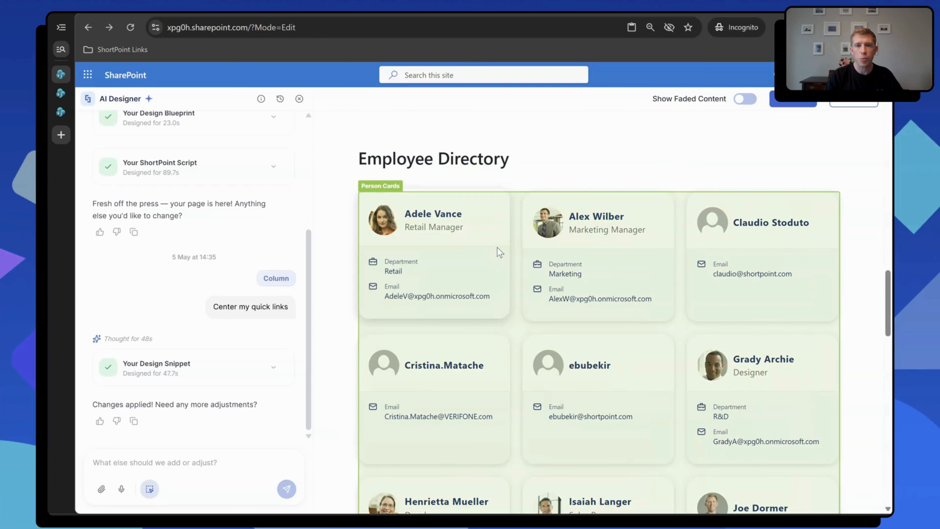
{"action": "left_click", "coordinate": [497, 247]}
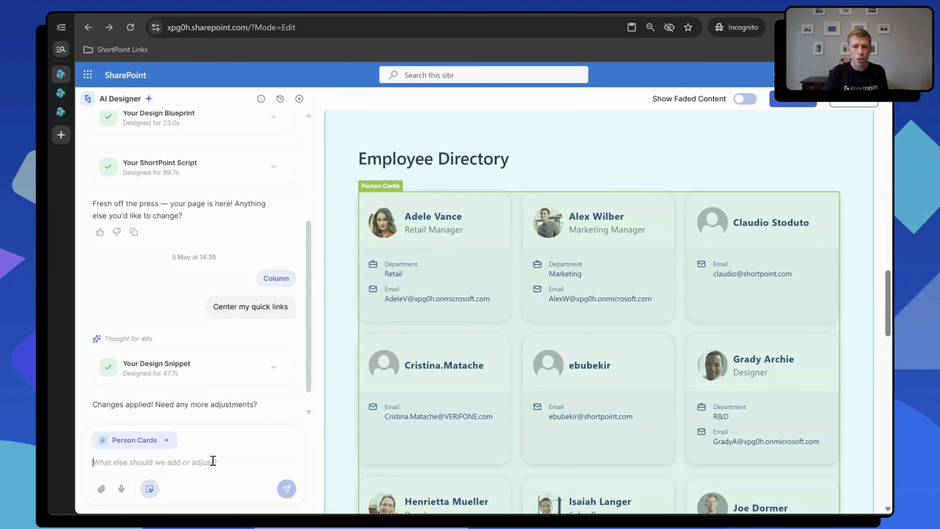
{"action": "type", "text": "Add a search "}
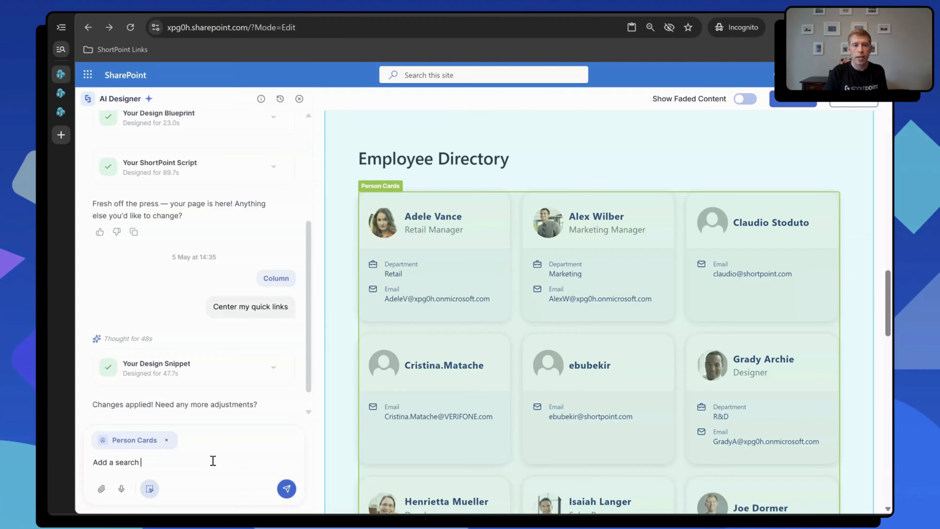
{"action": "type", "text": "box to the employee dire"}
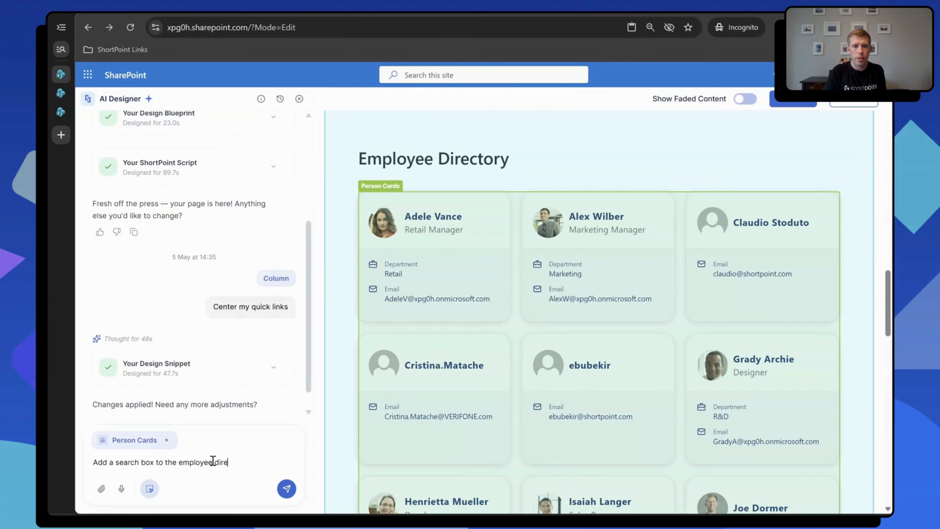
{"action": "type", "text": "cottory, add"}
{"action": "key", "text": "BackSpace"}
{"action": "key", "text": "BackSpace"}
{"action": "type", "text": "nd add a filter based on department"}
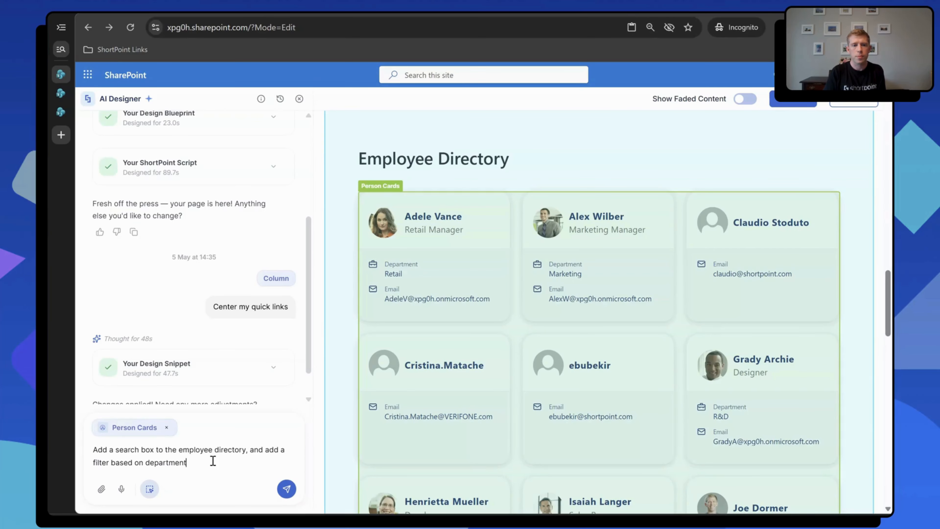
{"action": "left_click", "coordinate": [286, 489]}
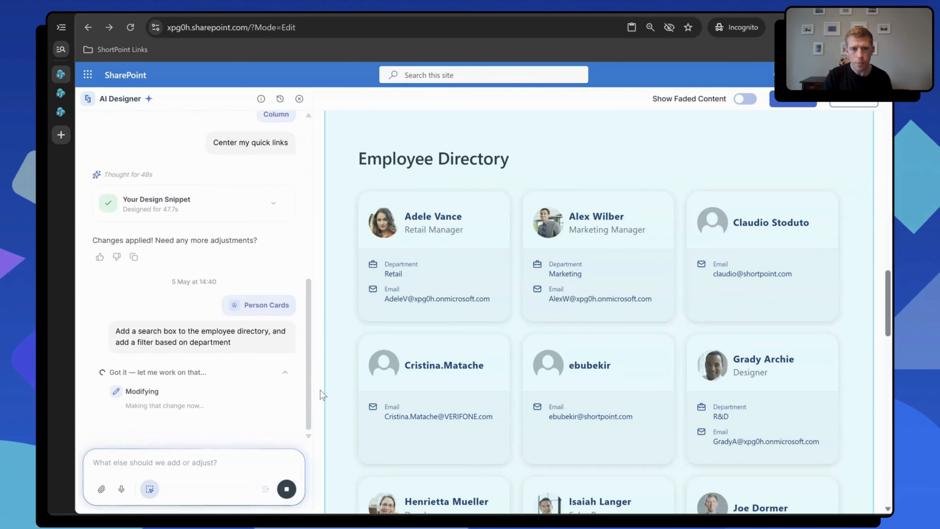
Step: Switch to the Template page and add an empty section below the FAQs, Popular Documents and Upcoming Events area
{"action": "left_click", "coordinate": [62, 108]}
{"action": "left_click", "coordinate": [60, 92]}
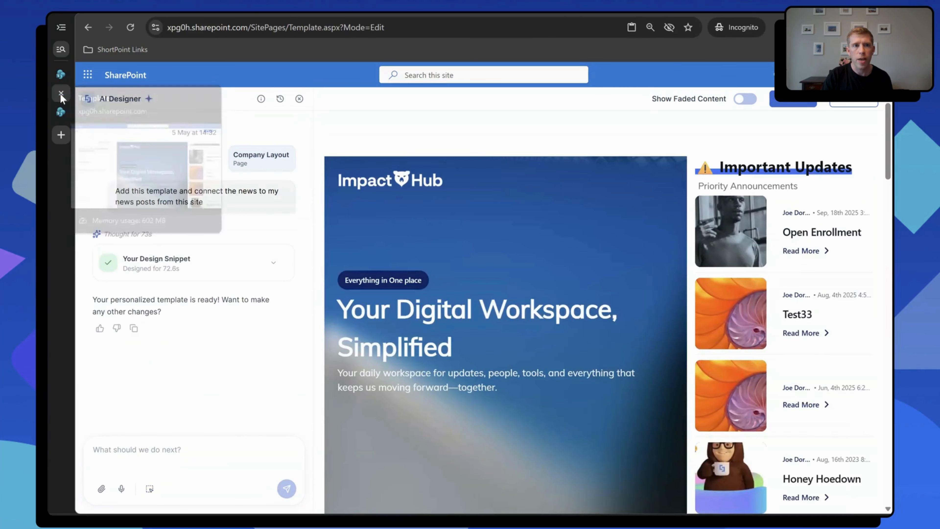
{"action": "scroll", "coordinate": [500, 317], "scroll_direction": "down", "scroll_amount": 20}
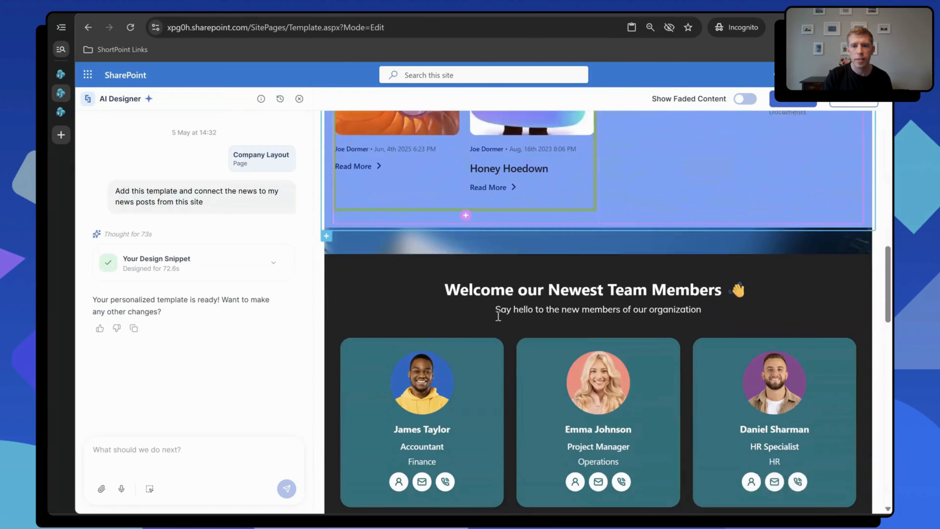
{"action": "scroll", "coordinate": [494, 317], "scroll_direction": "down", "scroll_amount": 10}
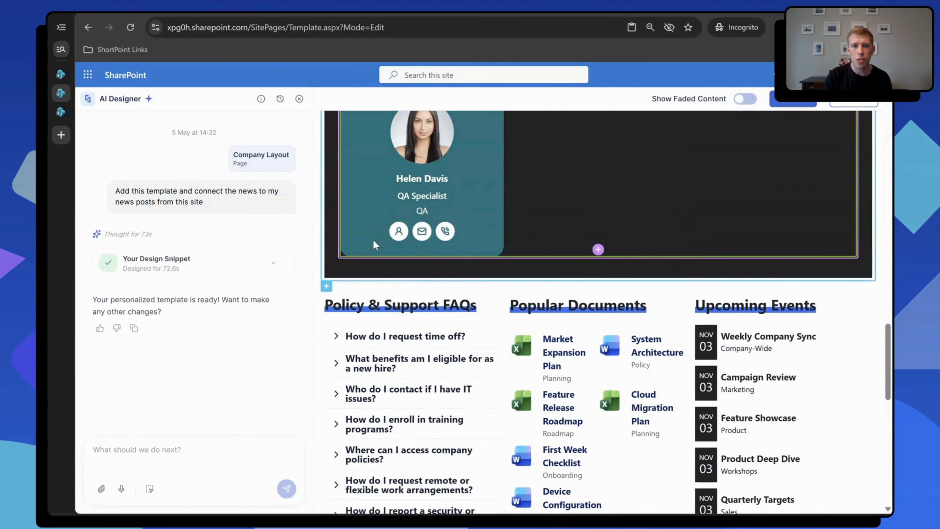
{"action": "left_click", "coordinate": [327, 321]}
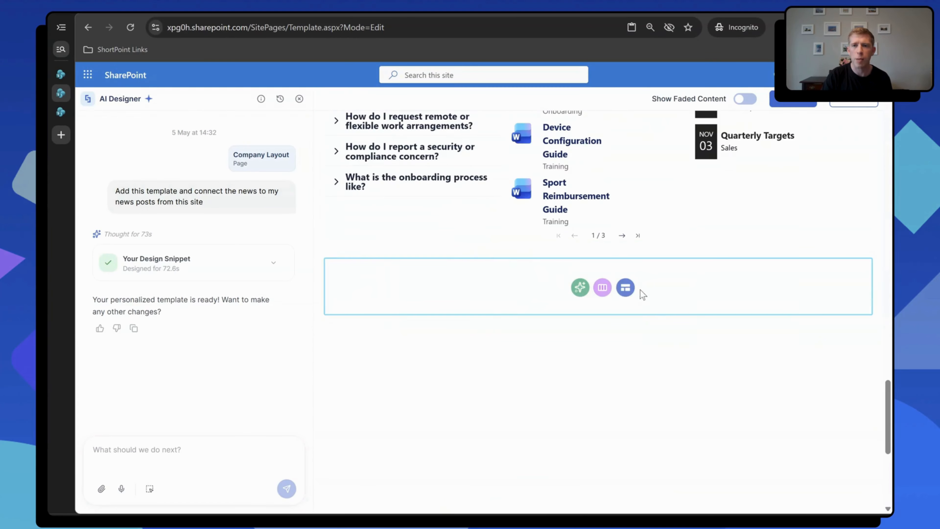
Step: Open the template library for the empty section and browse the section templates as far as Employees Directory
{"action": "left_click", "coordinate": [625, 293]}
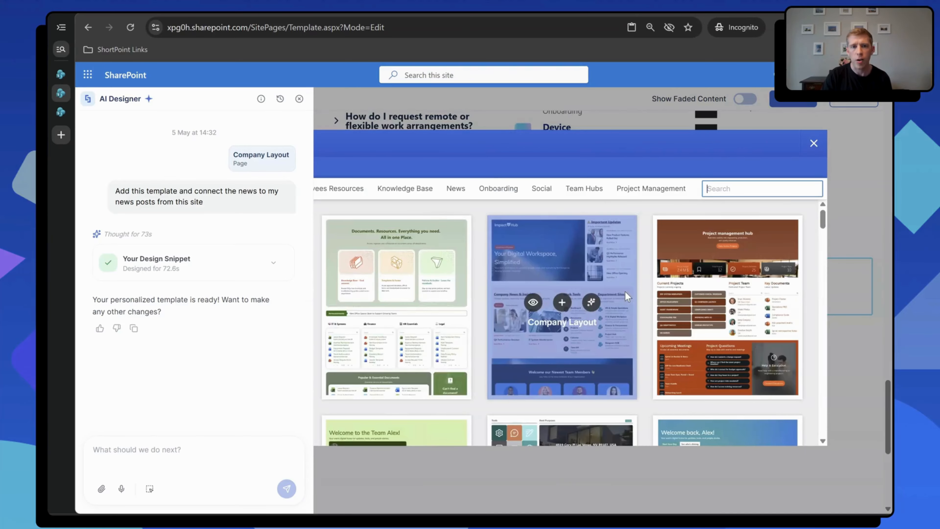
{"action": "left_click", "coordinate": [299, 99]}
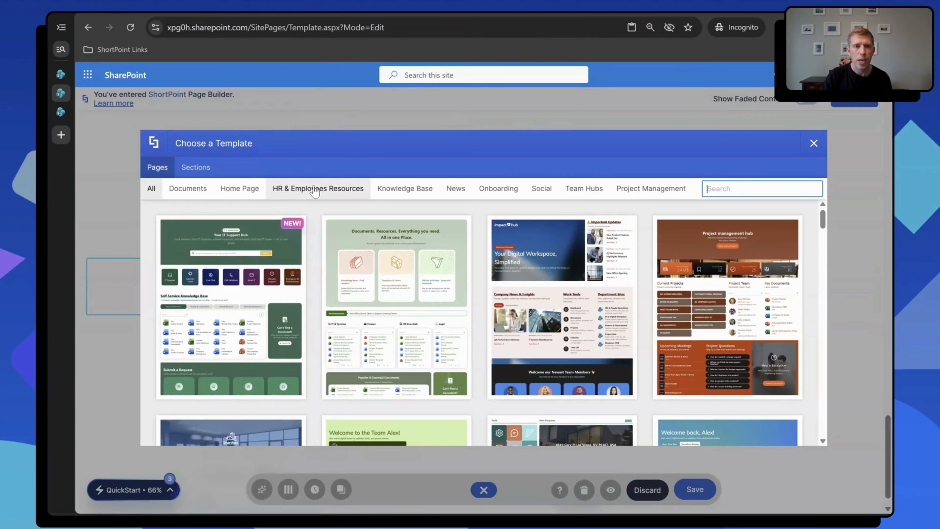
{"action": "mouse_move", "coordinate": [343, 328]}
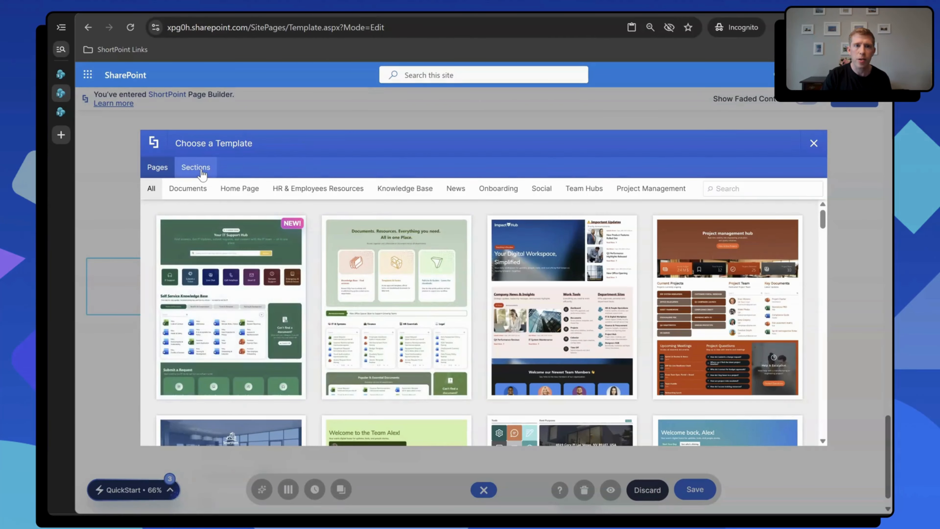
{"action": "left_click", "coordinate": [196, 168]}
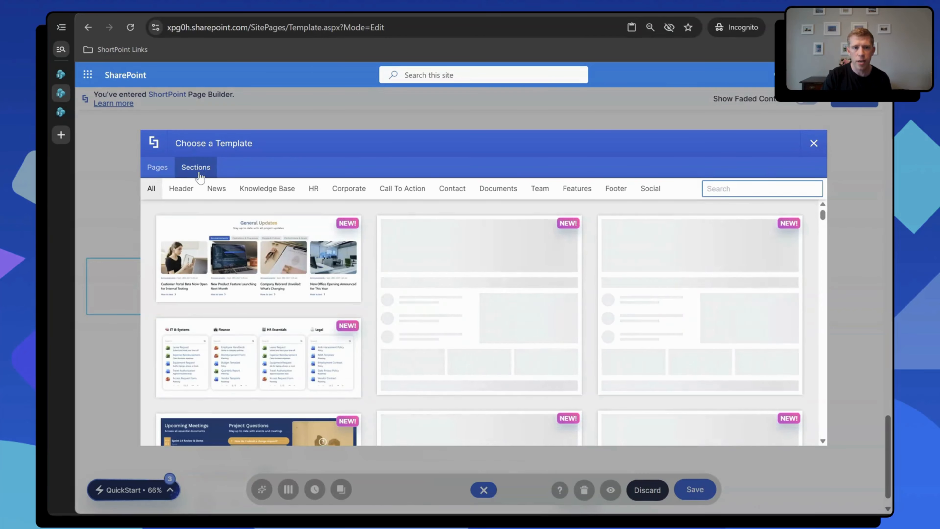
{"action": "mouse_move", "coordinate": [254, 365]}
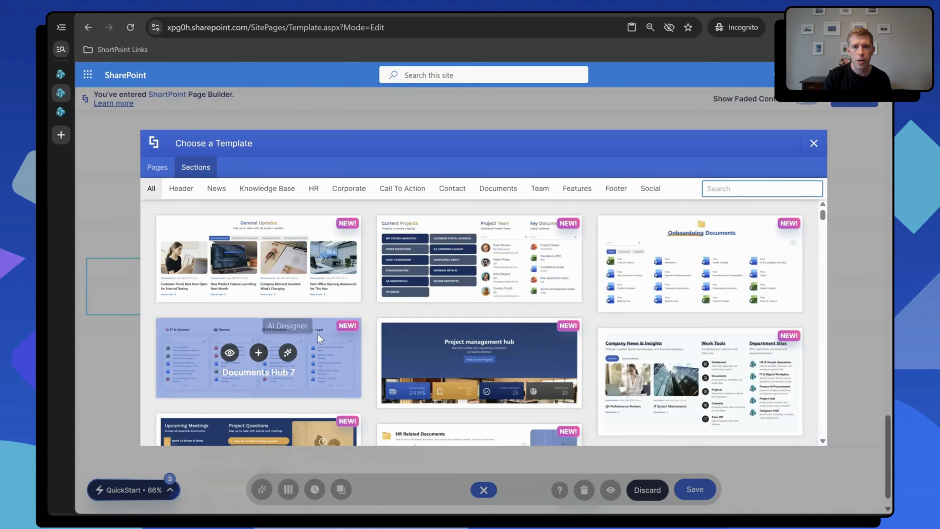
{"action": "scroll", "coordinate": [325, 319], "scroll_direction": "down", "scroll_amount": 3}
{"action": "scroll", "coordinate": [324, 316], "scroll_direction": "down", "scroll_amount": 3}
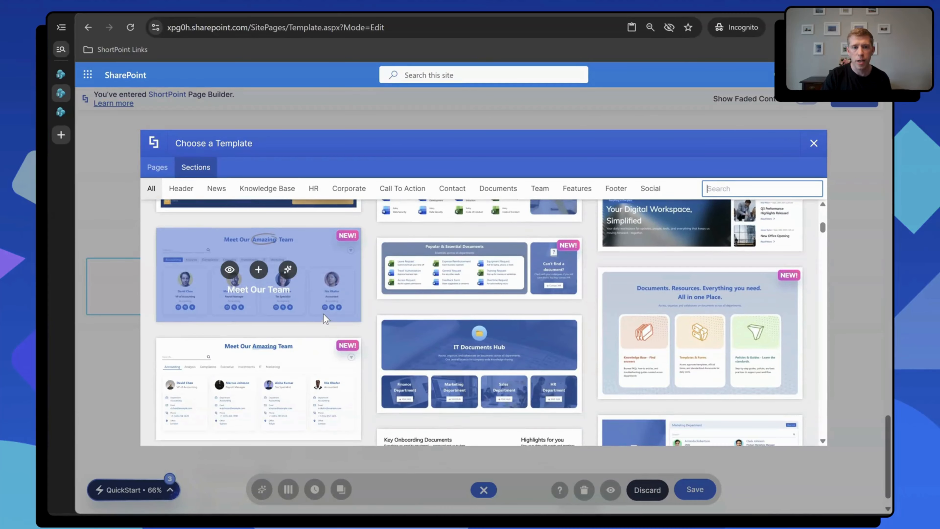
{"action": "mouse_move", "coordinate": [322, 313]}
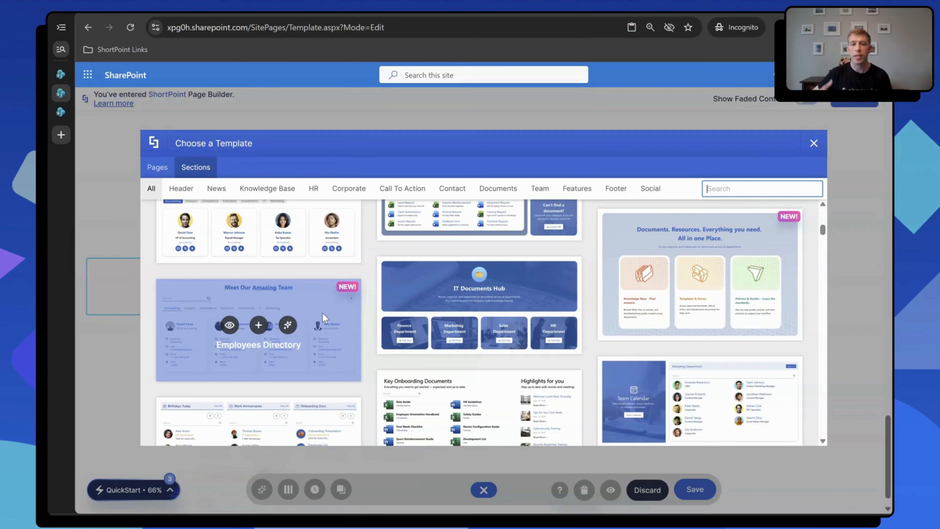
Step: Preview the Employees Directory section template and attach it to an AI Designer request
{"action": "left_click", "coordinate": [230, 324]}
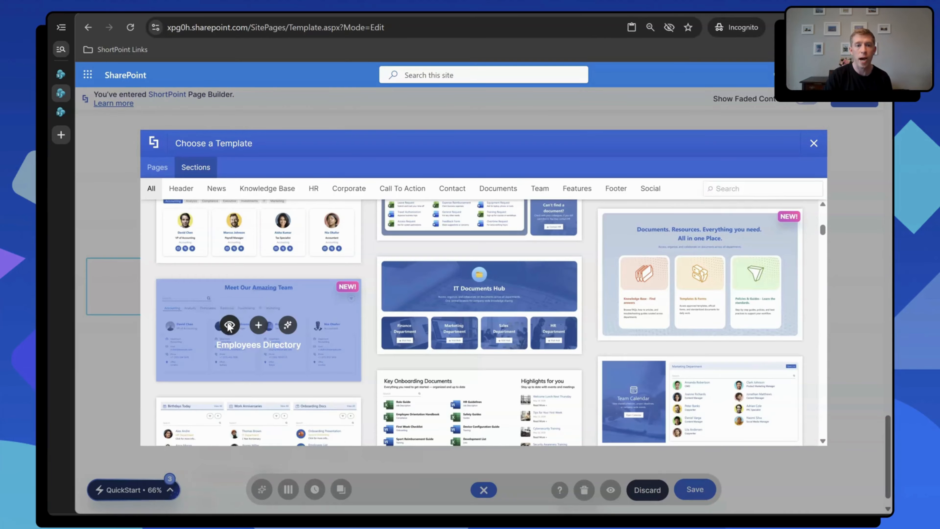
{"action": "scroll", "coordinate": [294, 266], "scroll_direction": "down", "scroll_amount": 3}
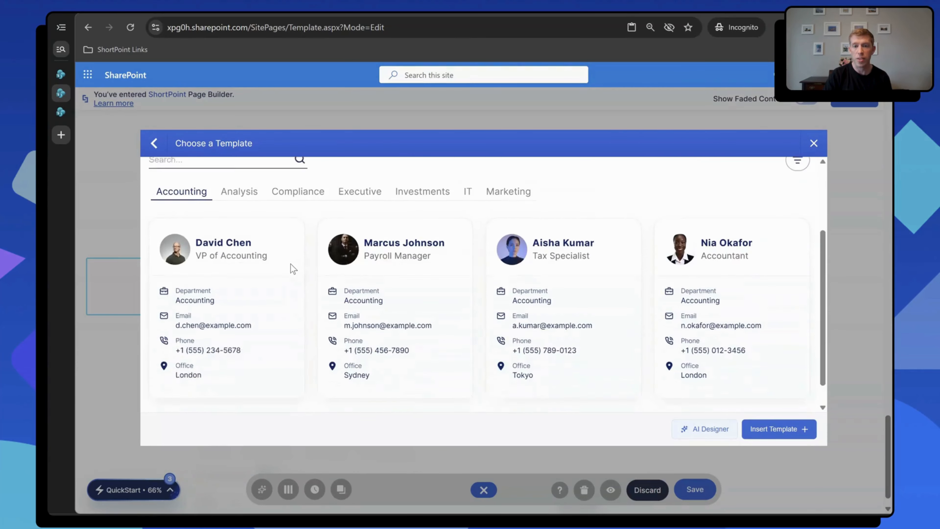
{"action": "scroll", "coordinate": [294, 268], "scroll_direction": "up", "scroll_amount": 3}
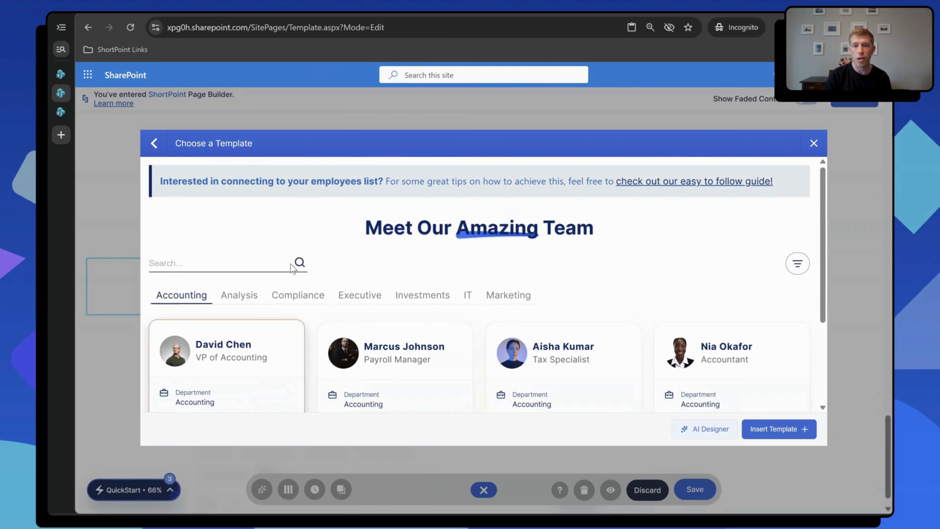
{"action": "left_click", "coordinate": [690, 430]}
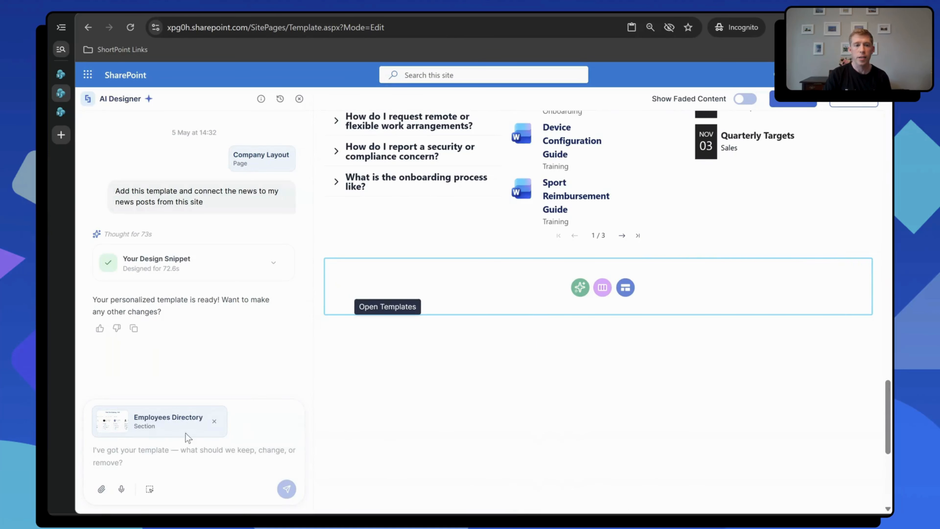
Step: Submit the request "Connect this to my Entra profiles" with the Employees Directory template
{"action": "left_click", "coordinate": [179, 453]}
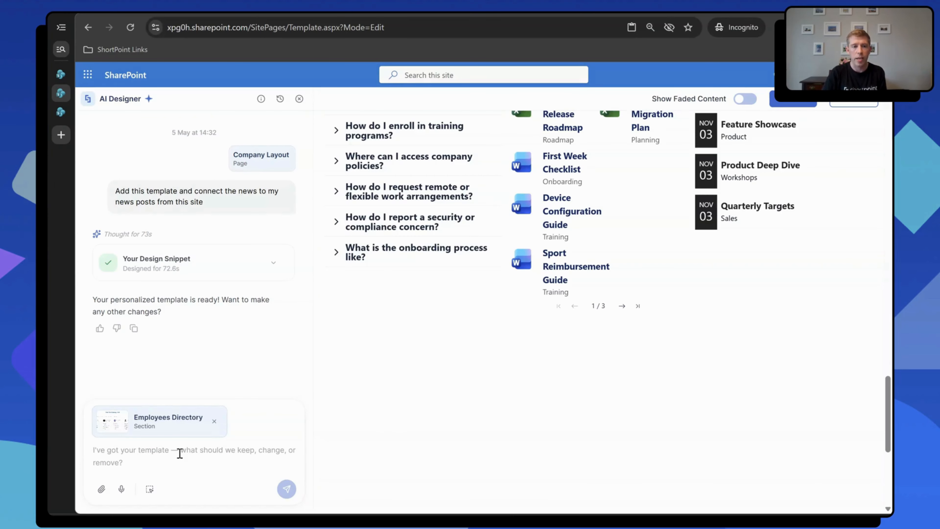
{"action": "type", "text": "Connect this to my Entra AD"}
{"action": "key", "text": "BackSpace"}
{"action": "key", "text": "BackSpace"}
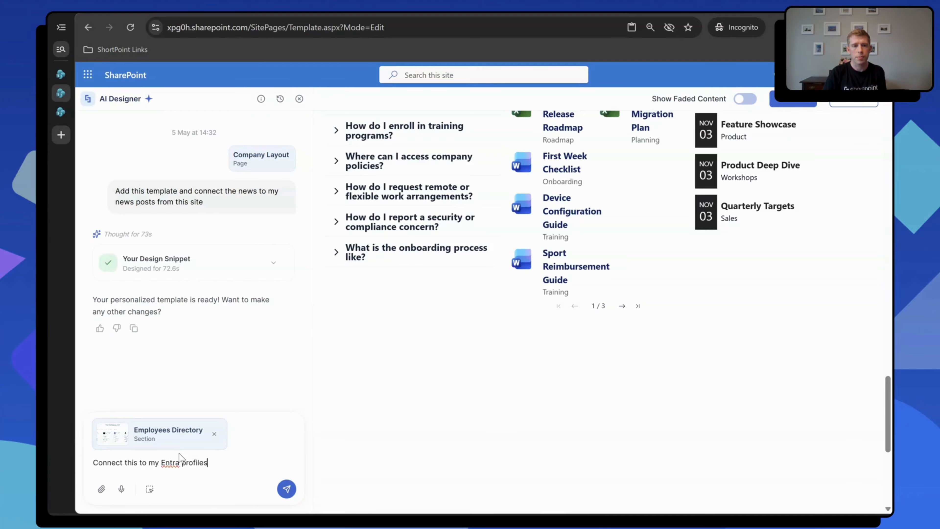
{"action": "left_click", "coordinate": [285, 489]}
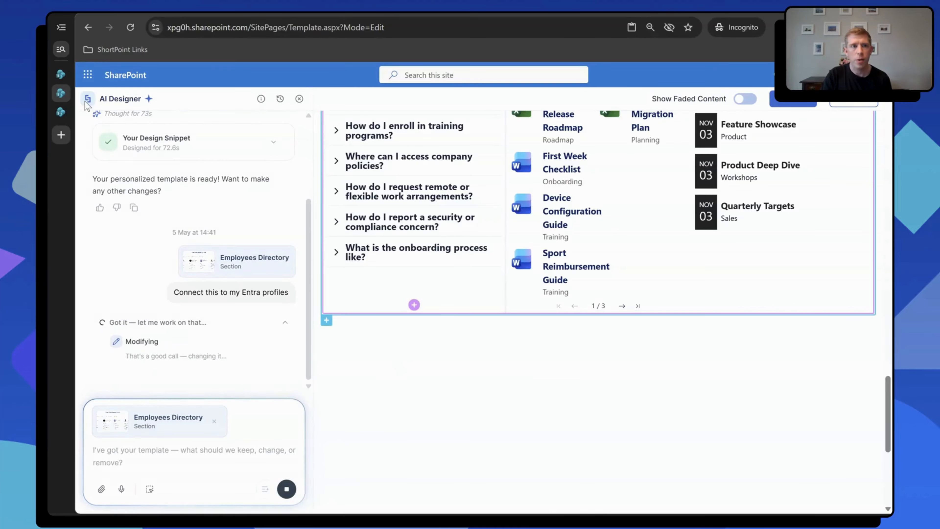
Step: Switch to the Image page, leave its page builder, and save and exit the page
{"action": "left_click", "coordinate": [61, 74]}
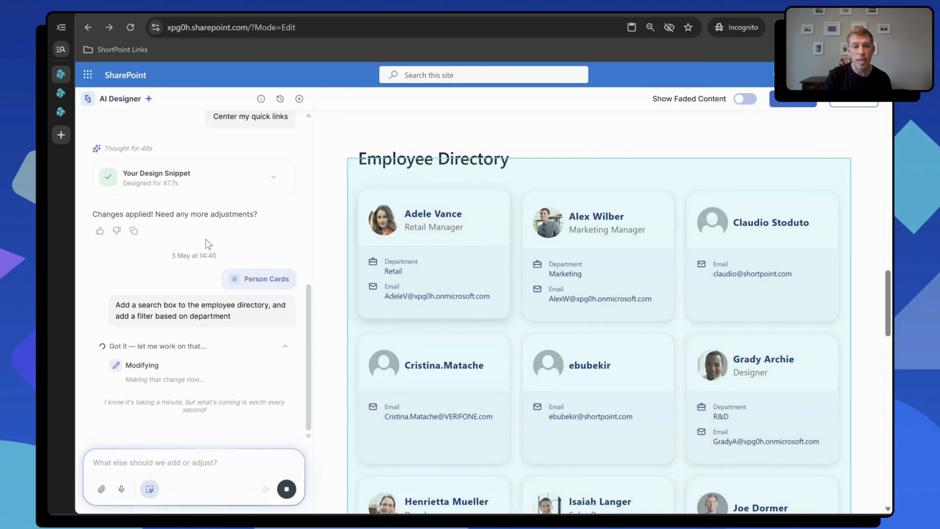
{"action": "left_click", "coordinate": [55, 92]}
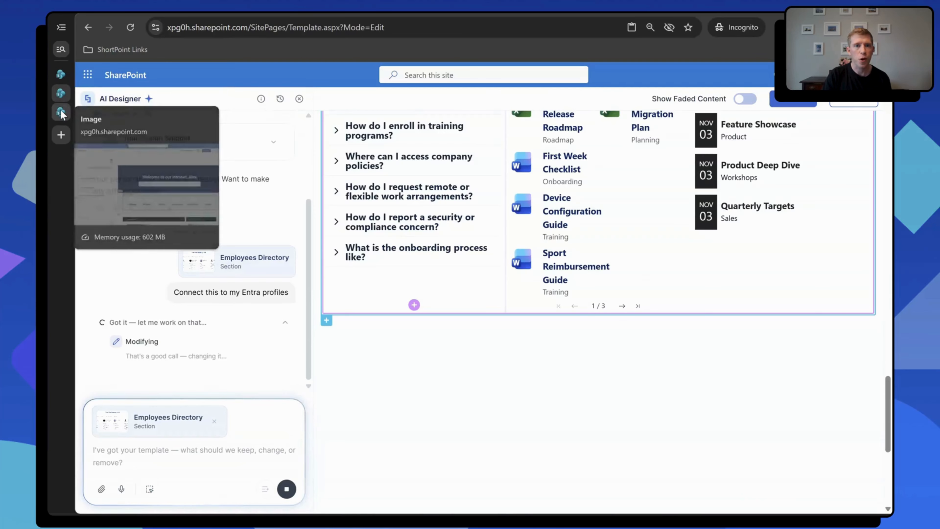
{"action": "left_click", "coordinate": [61, 112]}
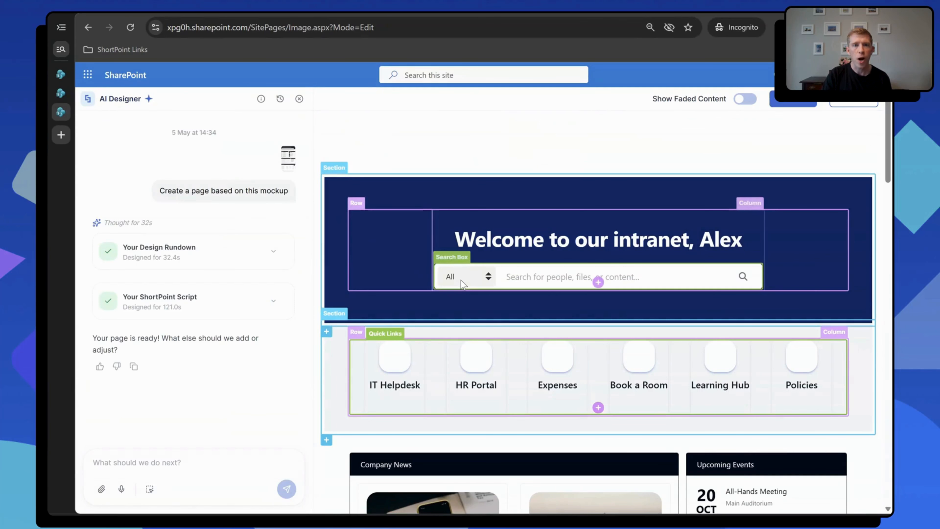
{"action": "left_click", "coordinate": [793, 100]}
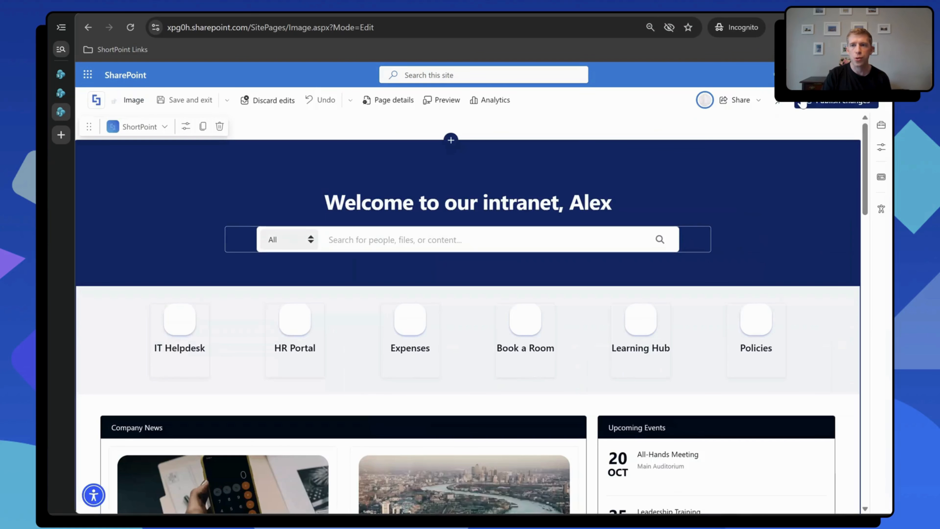
{"action": "left_click", "coordinate": [181, 99]}
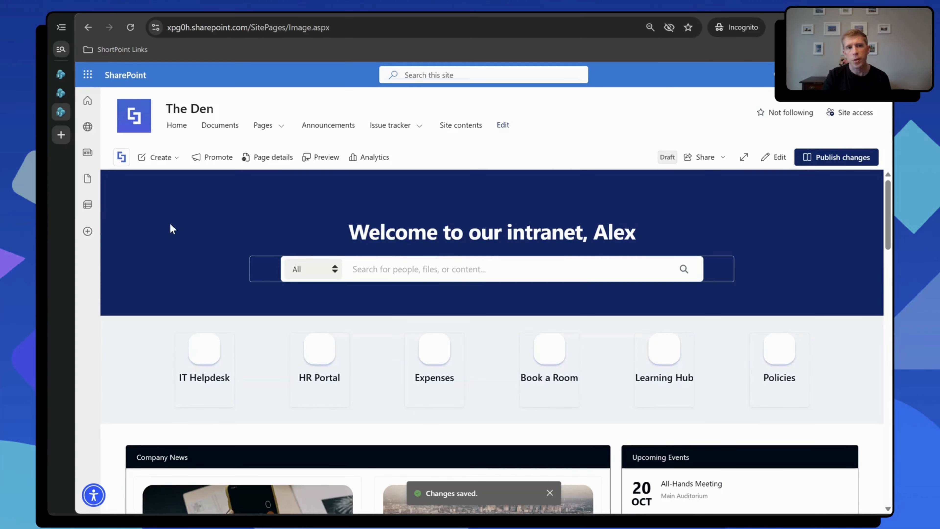
Step: Open the Admin page of the ShortPoint Dashboard
{"action": "left_click", "coordinate": [121, 158]}
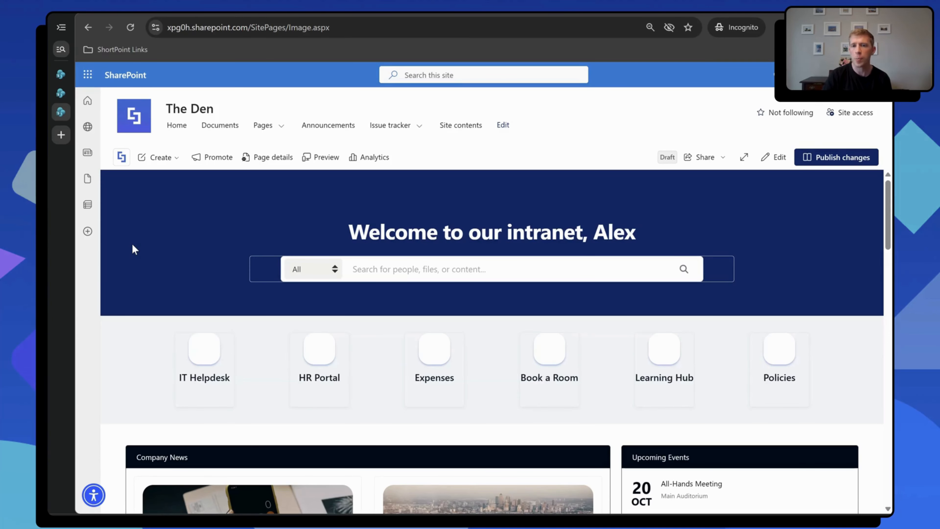
{"action": "left_click", "coordinate": [122, 157]}
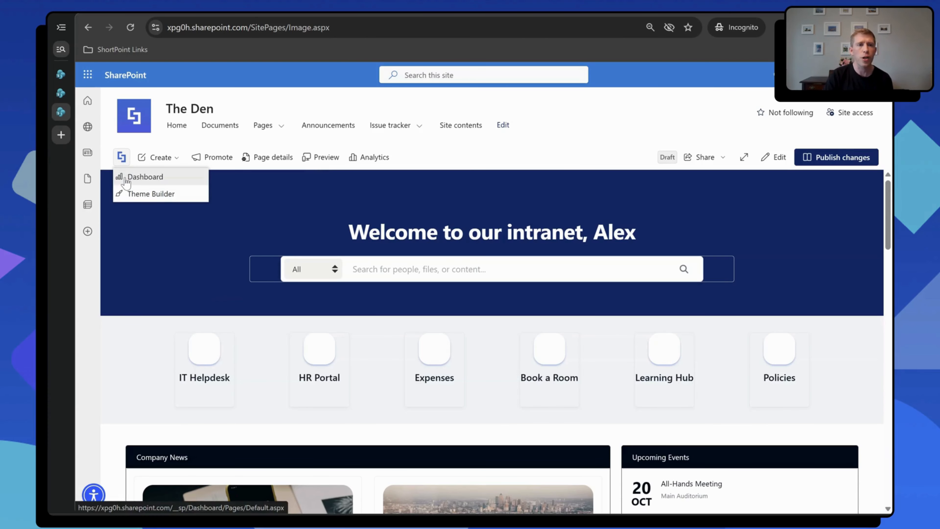
{"action": "left_click", "coordinate": [128, 177]}
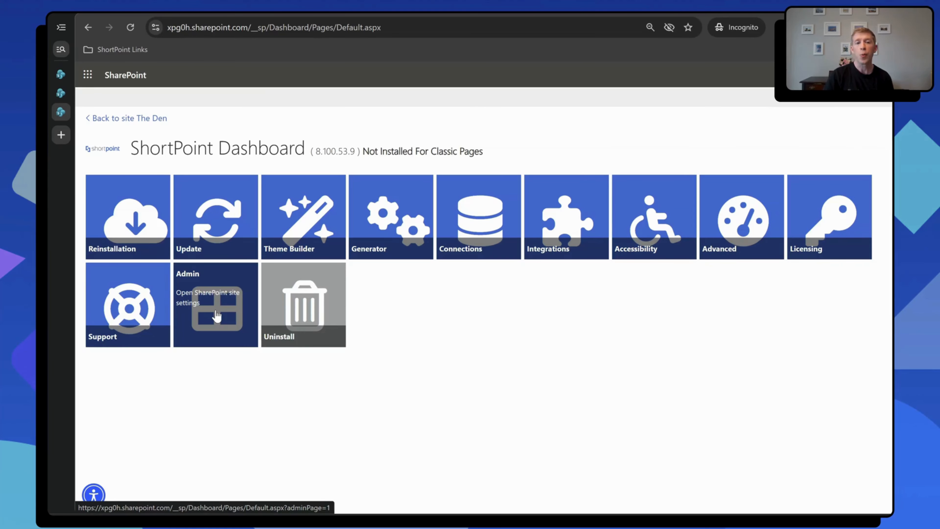
{"action": "left_click", "coordinate": [217, 316]}
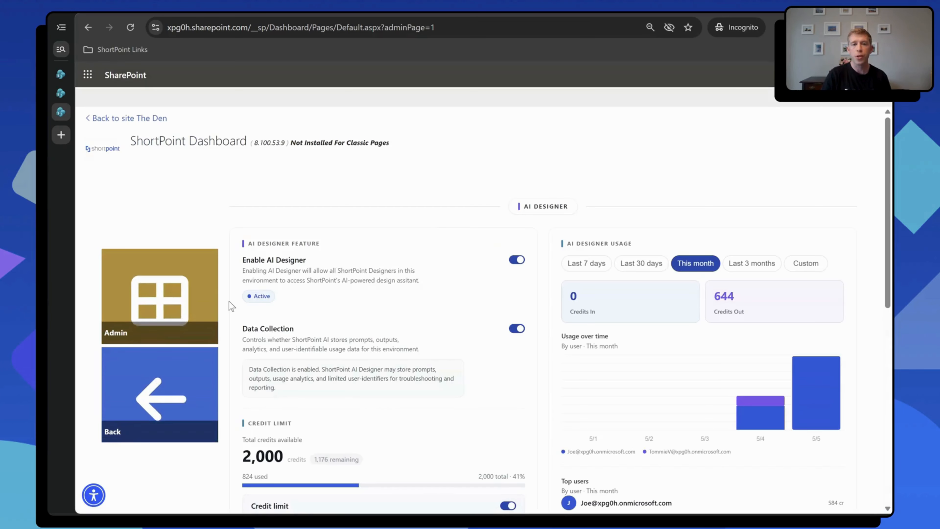
Step: Examine the AI Designer feature toggles, data collection, credit limit, usage by user and credit purchase settings
{"action": "scroll", "coordinate": [411, 178], "scroll_direction": "down", "scroll_amount": 2}
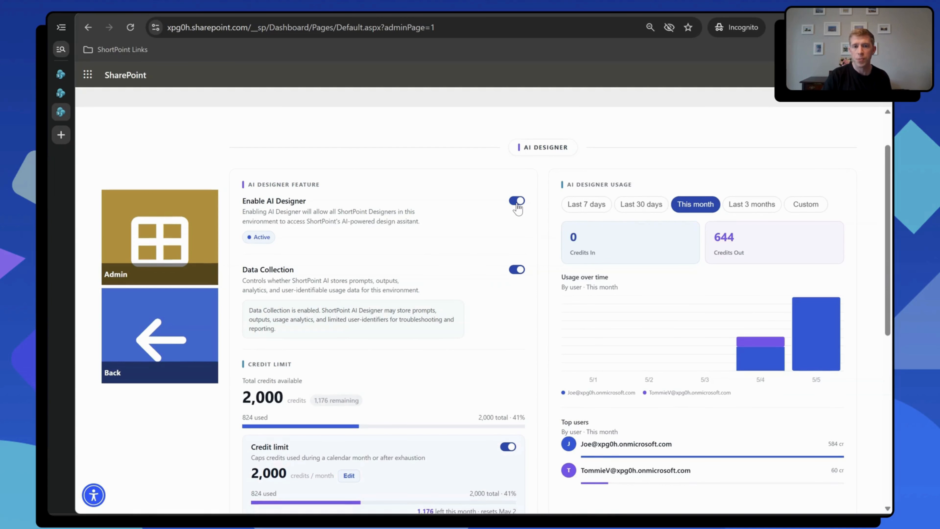
{"action": "scroll", "coordinate": [517, 208], "scroll_direction": "down", "scroll_amount": 1}
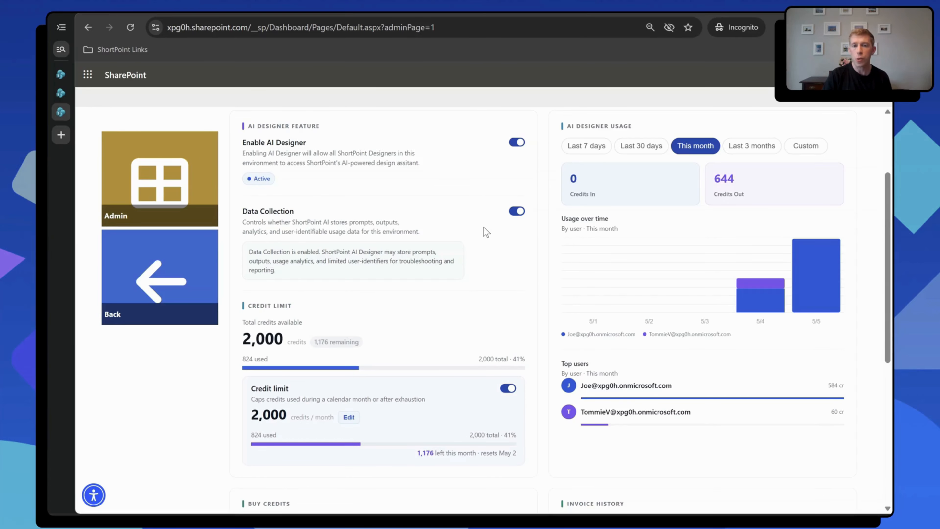
{"action": "scroll", "coordinate": [484, 227], "scroll_direction": "down", "scroll_amount": 2}
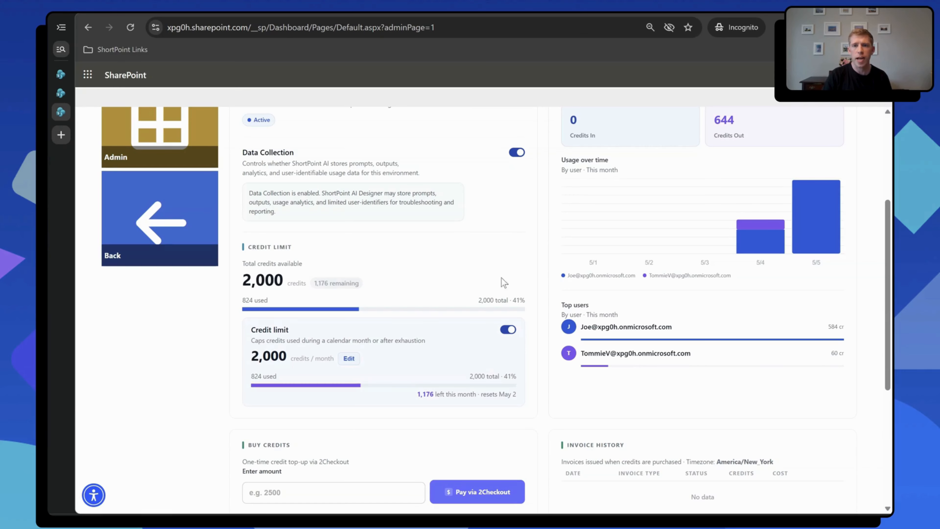
{"action": "scroll", "coordinate": [605, 273], "scroll_direction": "up", "scroll_amount": 3}
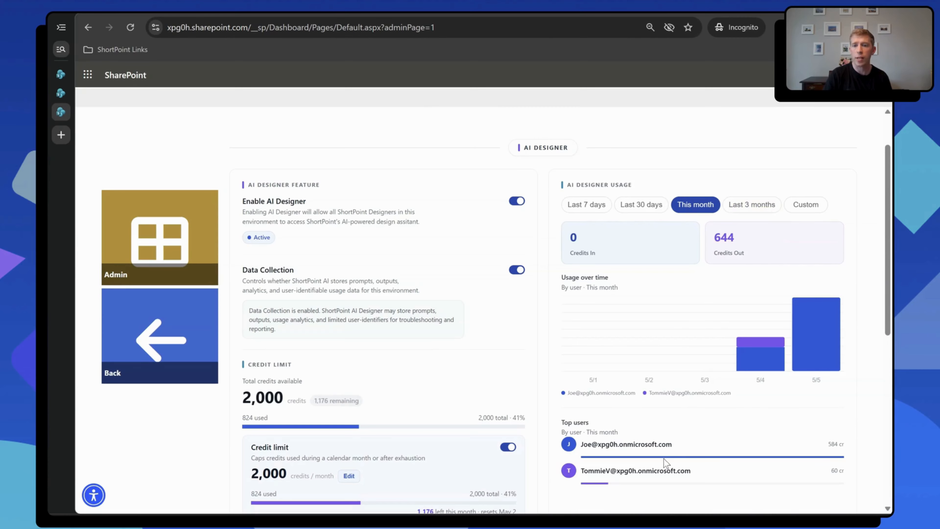
{"action": "scroll", "coordinate": [662, 457], "scroll_direction": "down", "scroll_amount": 2}
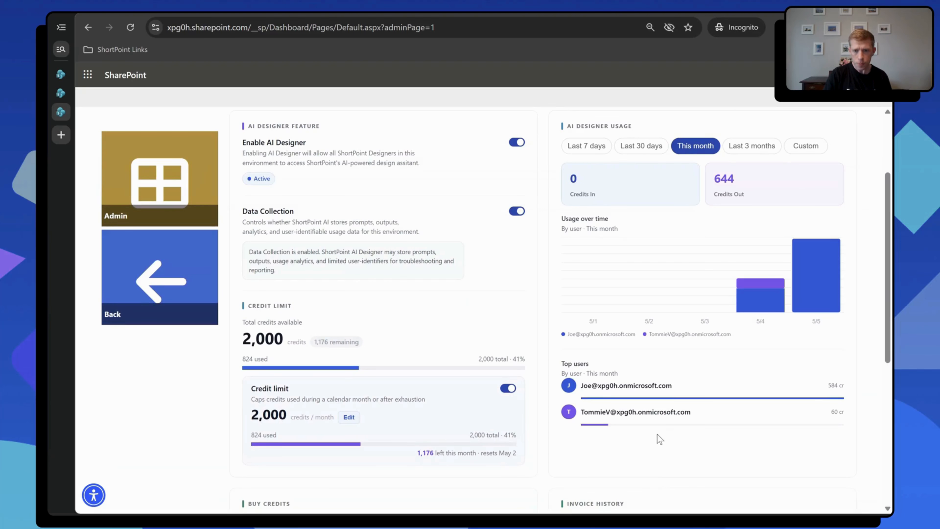
{"action": "scroll", "coordinate": [657, 437], "scroll_direction": "down", "scroll_amount": 8}
{"action": "scroll", "coordinate": [450, 401], "scroll_direction": "down", "scroll_amount": 2}
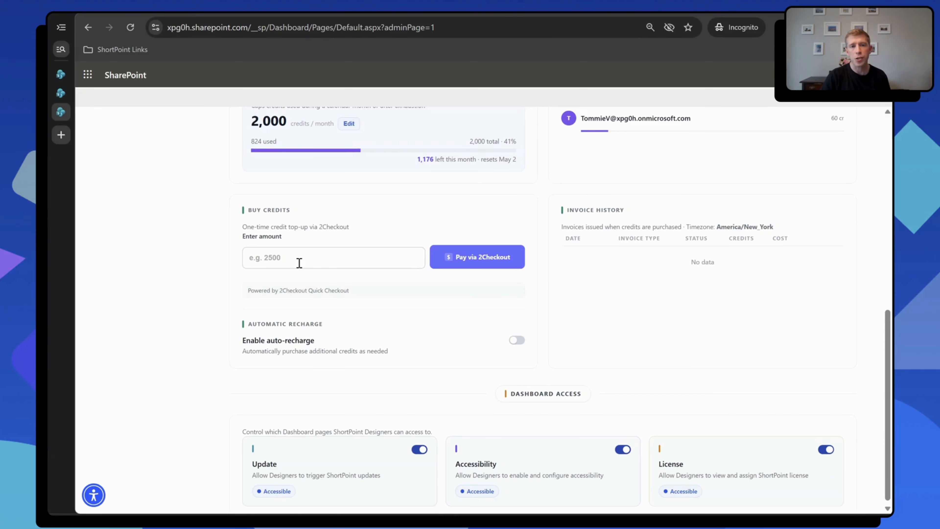
Step: Try enabling auto-recharge to check its trigger and amount options, and switch it off again
{"action": "scroll", "coordinate": [467, 314], "scroll_direction": "down", "scroll_amount": 1}
{"action": "left_click", "coordinate": [523, 338]}
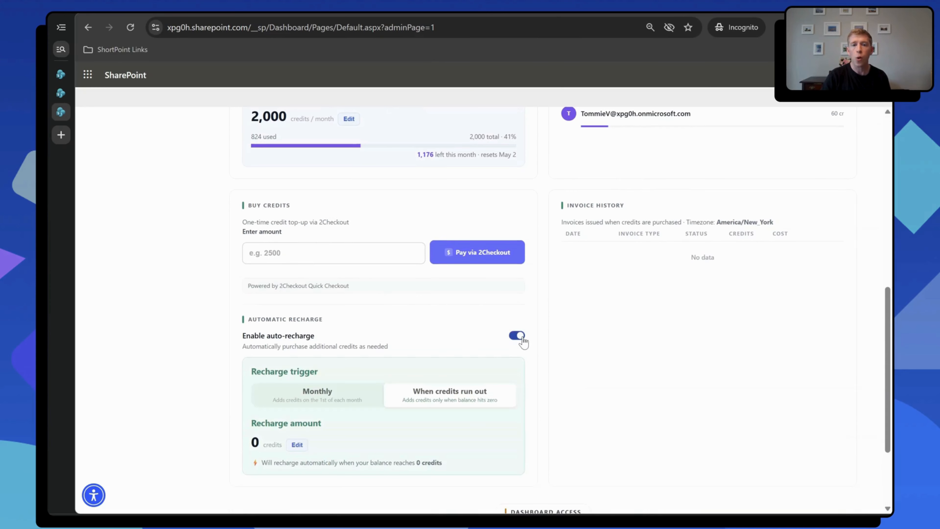
{"action": "scroll", "coordinate": [413, 409], "scroll_direction": "down", "scroll_amount": 3}
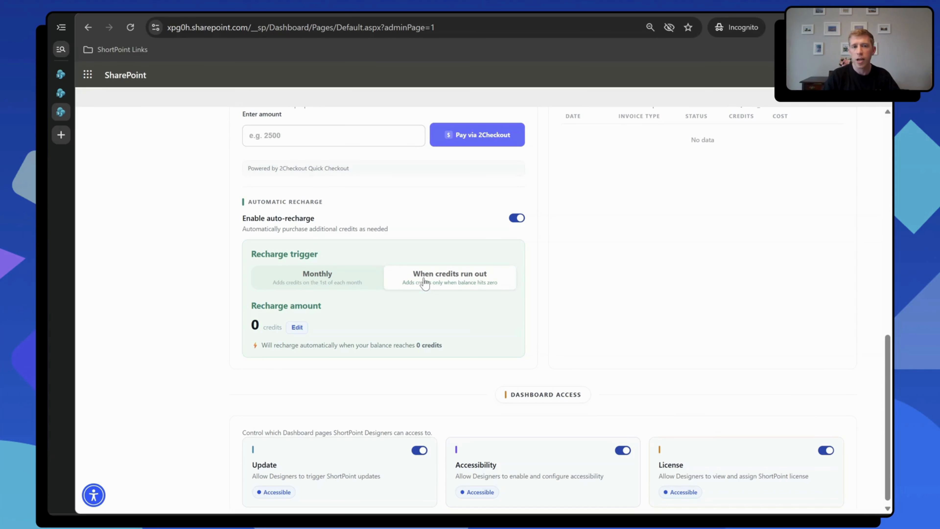
{"action": "left_click", "coordinate": [517, 218]}
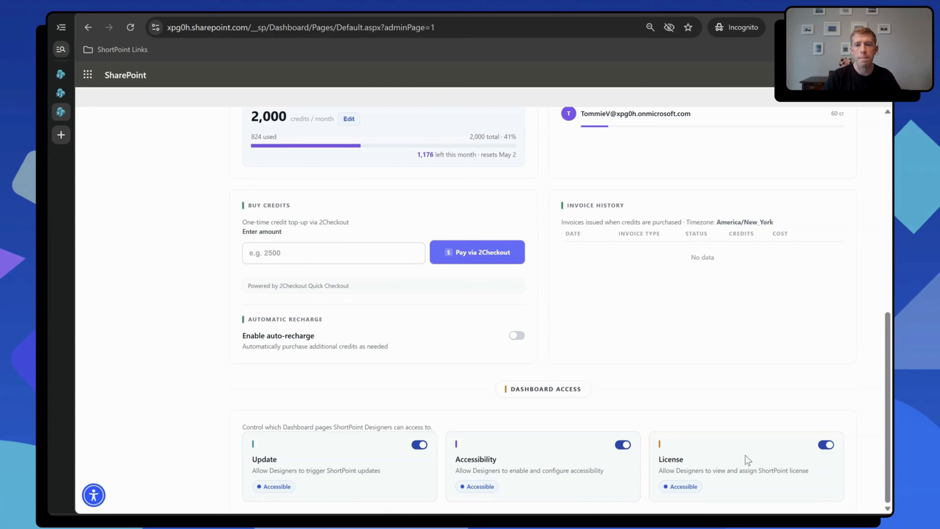
Step: Return to the home page's builder, review the page down to the Employee Directory person cards, and save the web part
{"action": "scroll", "coordinate": [741, 395], "scroll_direction": "up", "scroll_amount": 10}
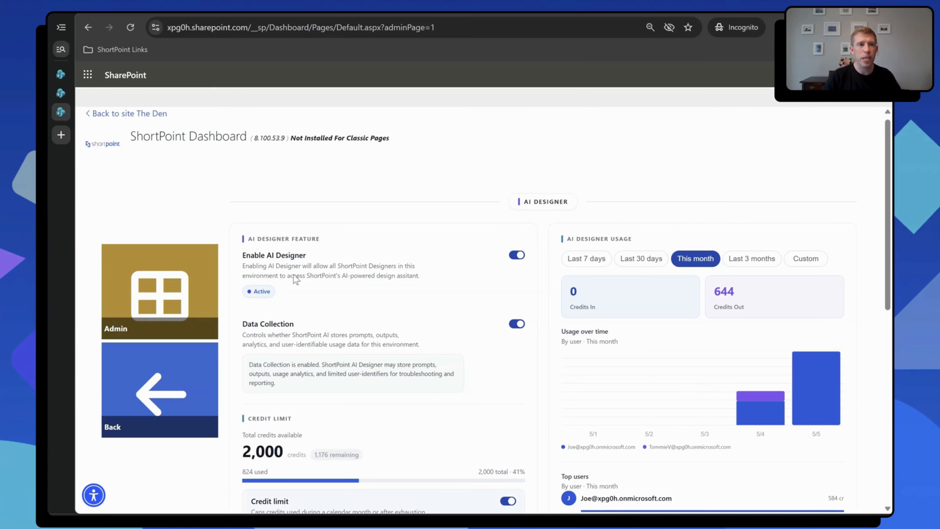
{"action": "left_click", "coordinate": [62, 72]}
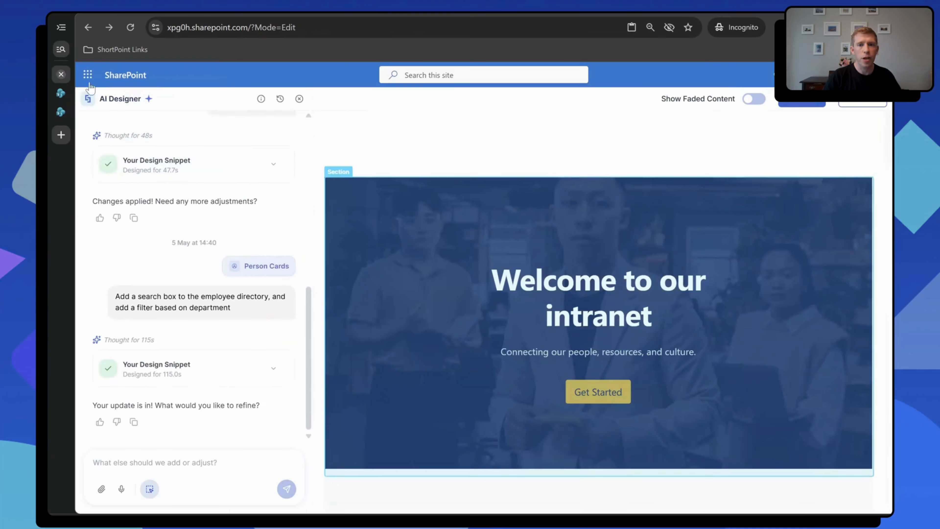
{"action": "scroll", "coordinate": [432, 244], "scroll_direction": "down", "scroll_amount": 2}
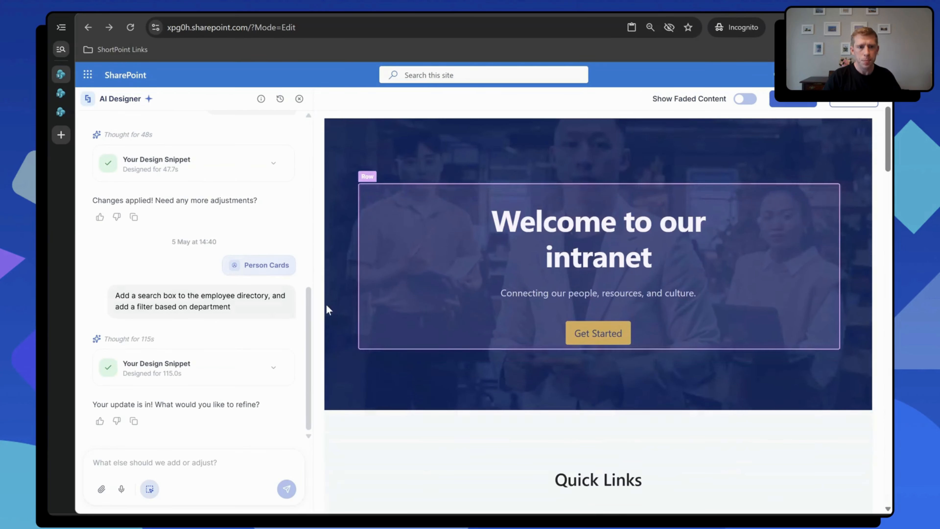
{"action": "scroll", "coordinate": [390, 335], "scroll_direction": "down", "scroll_amount": 15}
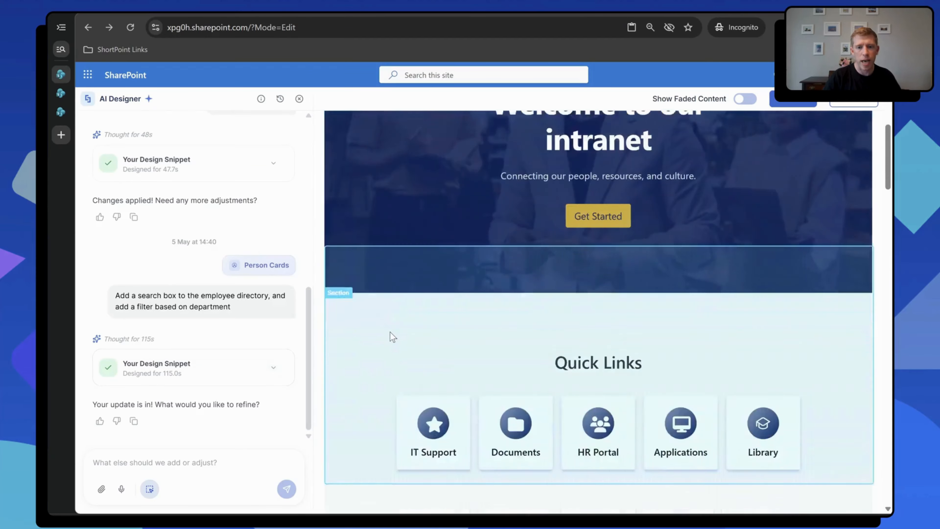
{"action": "scroll", "coordinate": [390, 330], "scroll_direction": "down", "scroll_amount": 2}
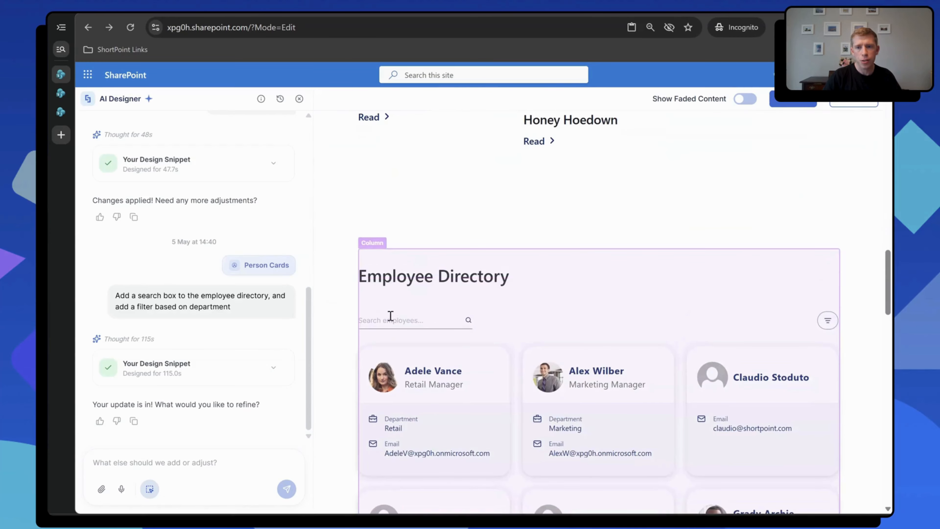
{"action": "scroll", "coordinate": [734, 402], "scroll_direction": "down", "scroll_amount": 10}
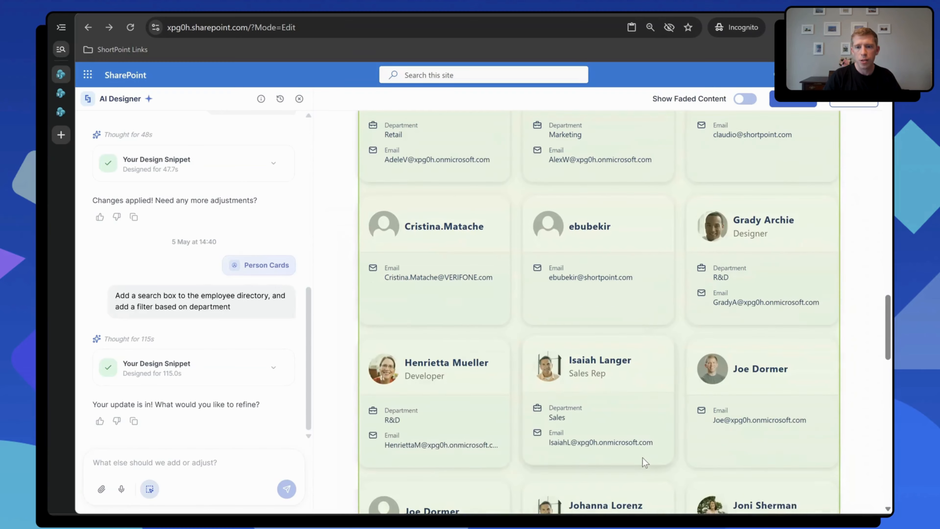
{"action": "left_click", "coordinate": [792, 99]}
Step: Search the Employee Directory for an employee's first name and clear the search
{"action": "scroll", "coordinate": [624, 304], "scroll_direction": "up", "scroll_amount": 10}
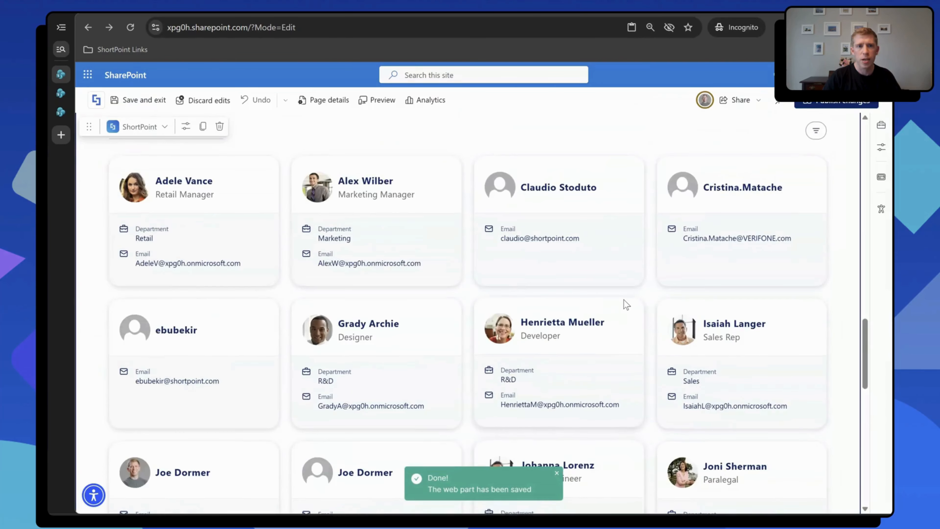
{"action": "left_click", "coordinate": [170, 246]}
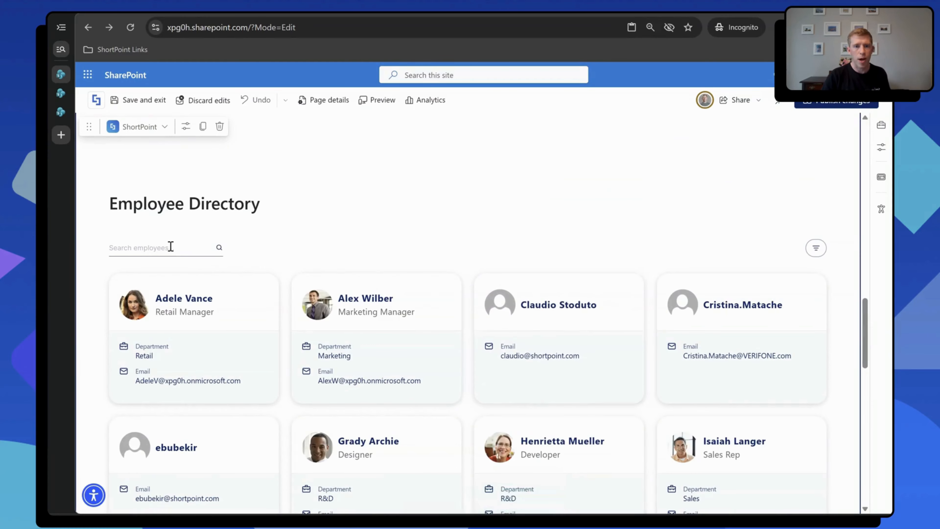
{"action": "type", "text": "alex"}
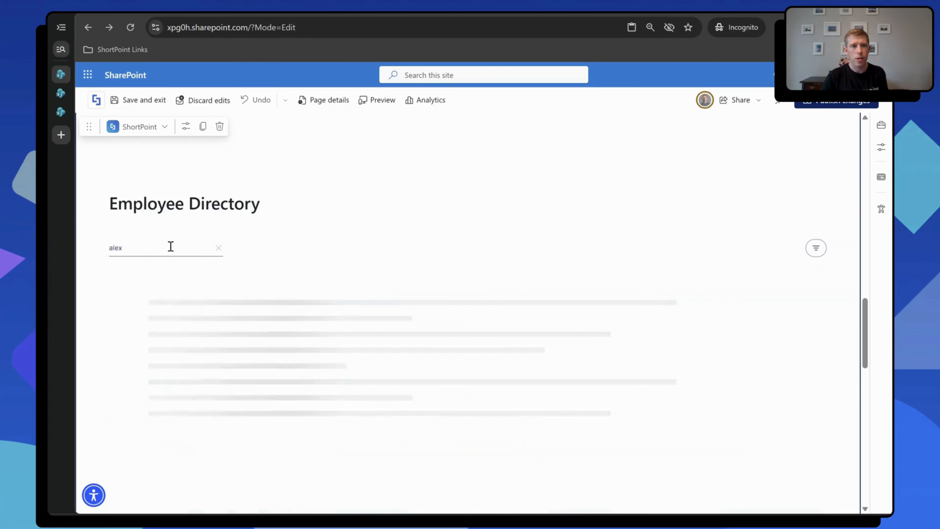
{"action": "left_click", "coordinate": [219, 248]}
Step: Filter the Employee Directory by the Marketing department and remove the filter again
{"action": "scroll", "coordinate": [800, 234], "scroll_direction": "up", "scroll_amount": 18}
{"action": "left_click", "coordinate": [816, 240]}
{"action": "left_click", "coordinate": [770, 267]}
{"action": "left_click", "coordinate": [769, 312]}
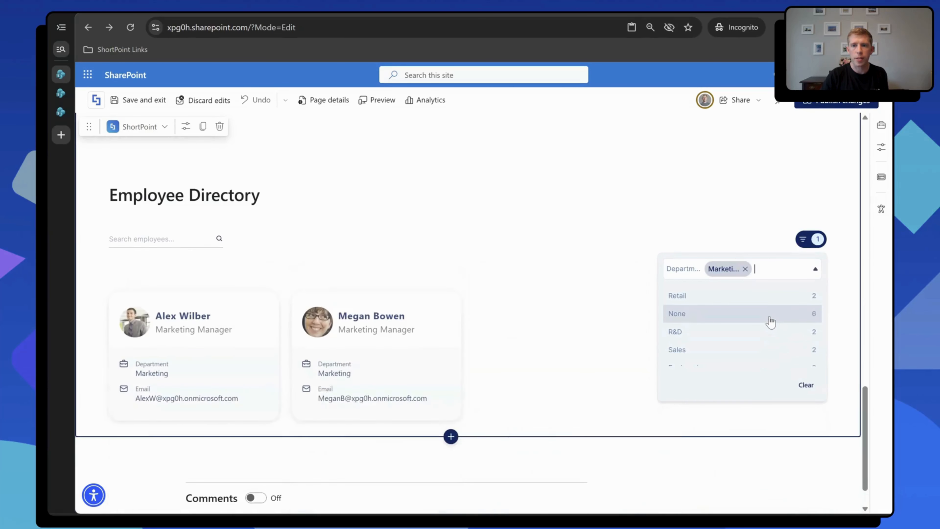
{"action": "left_click", "coordinate": [746, 271]}
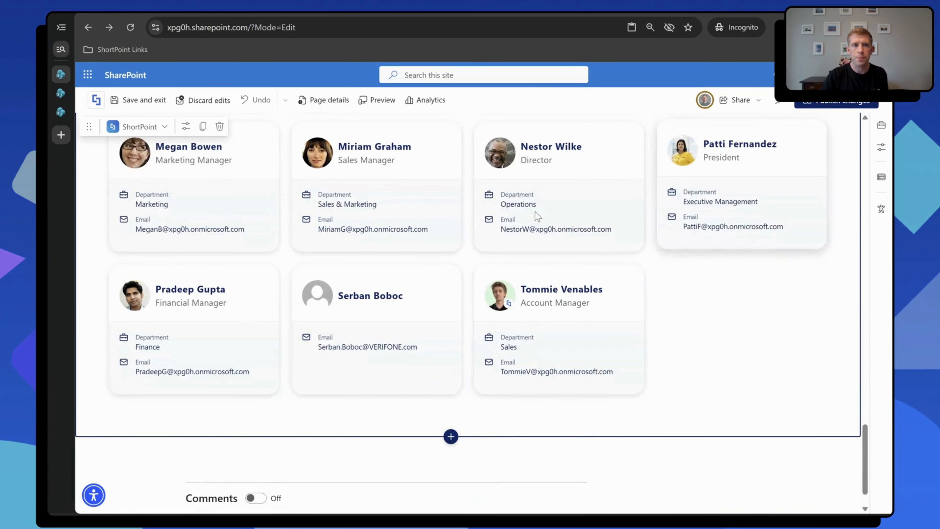
Step: Switch to the Template page and examine its employee directory section connected to the Entra profiles
{"action": "mouse_move", "coordinate": [59, 115]}
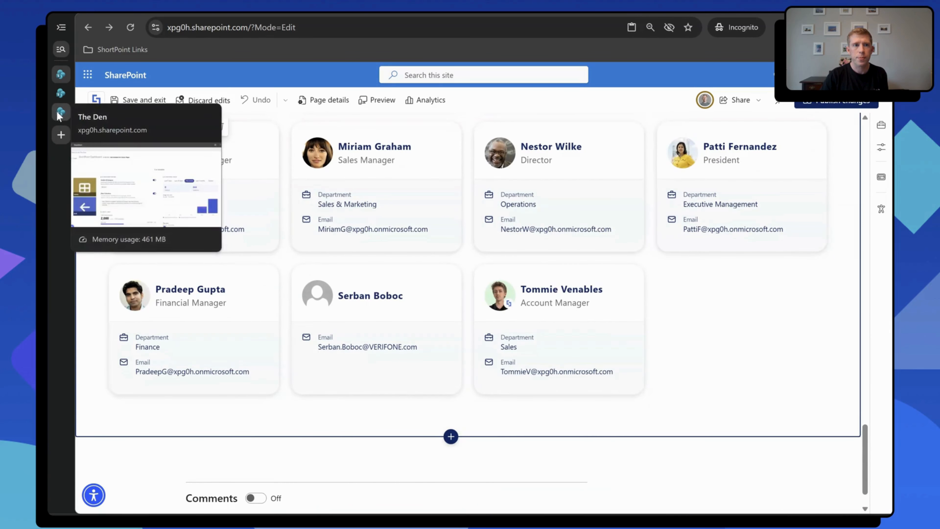
{"action": "left_click", "coordinate": [59, 95]}
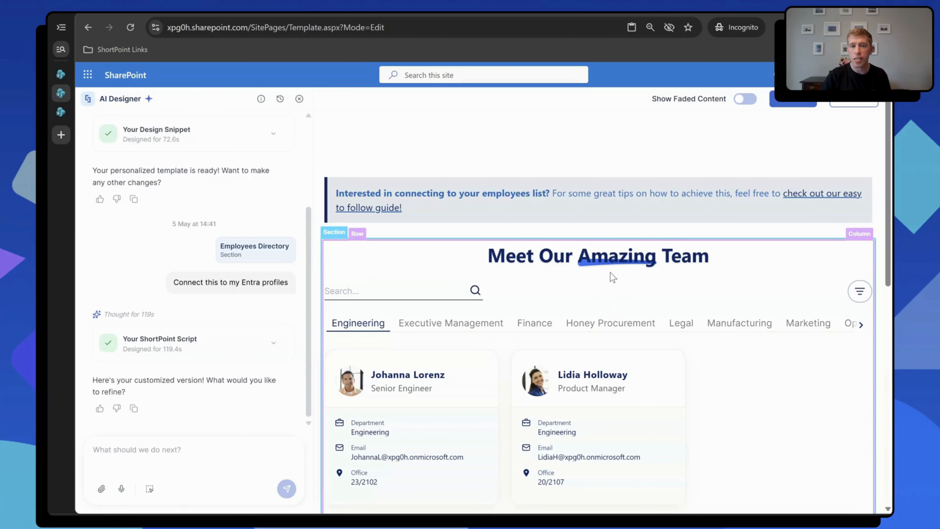
{"action": "scroll", "coordinate": [506, 332], "scroll_direction": "down", "scroll_amount": 2}
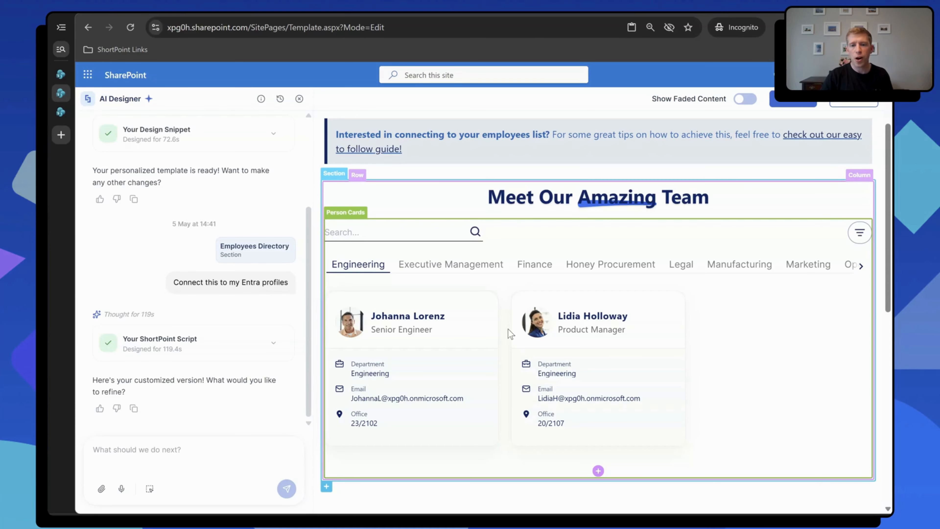
Step: Switch to the PowerPoint slide show and advance to the ShortPoint AI Designer credit model slide
{"action": "mouse_move", "coordinate": [572, 509]}
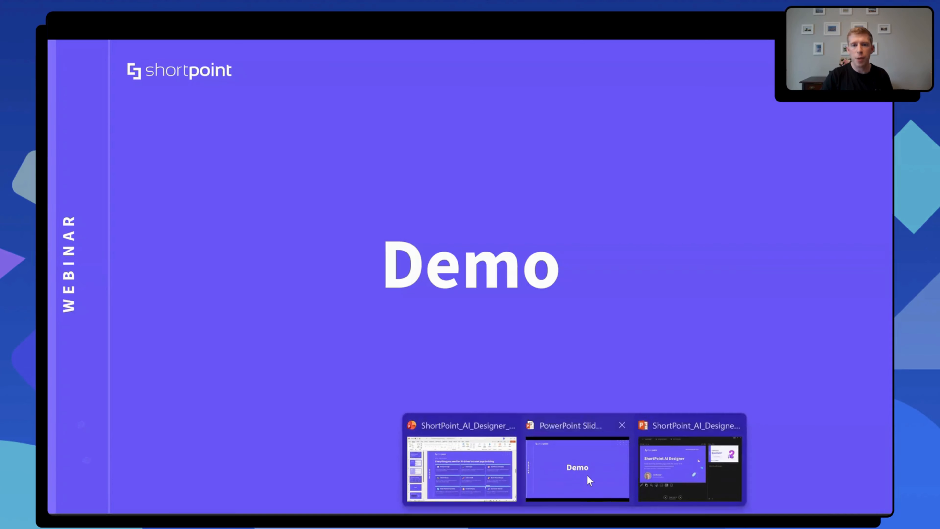
{"action": "left_click", "coordinate": [587, 474]}
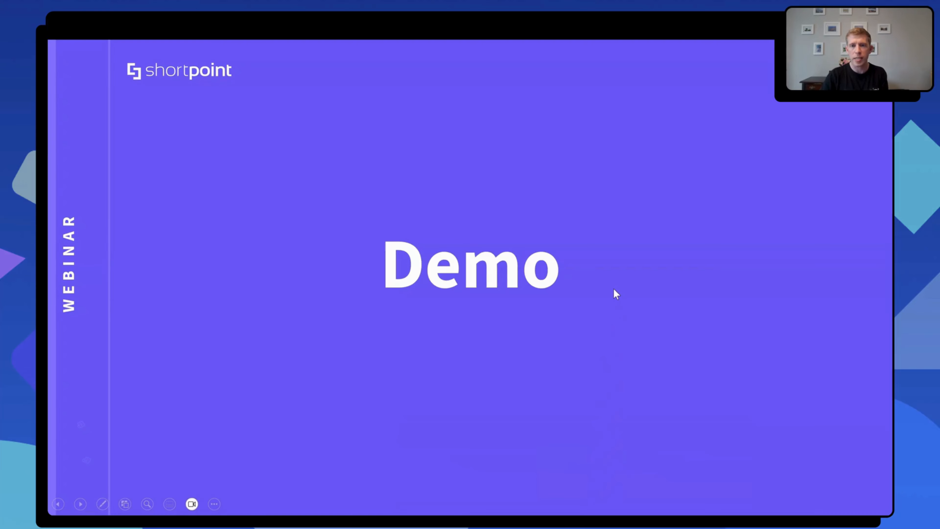
{"action": "left_click", "coordinate": [537, 330]}
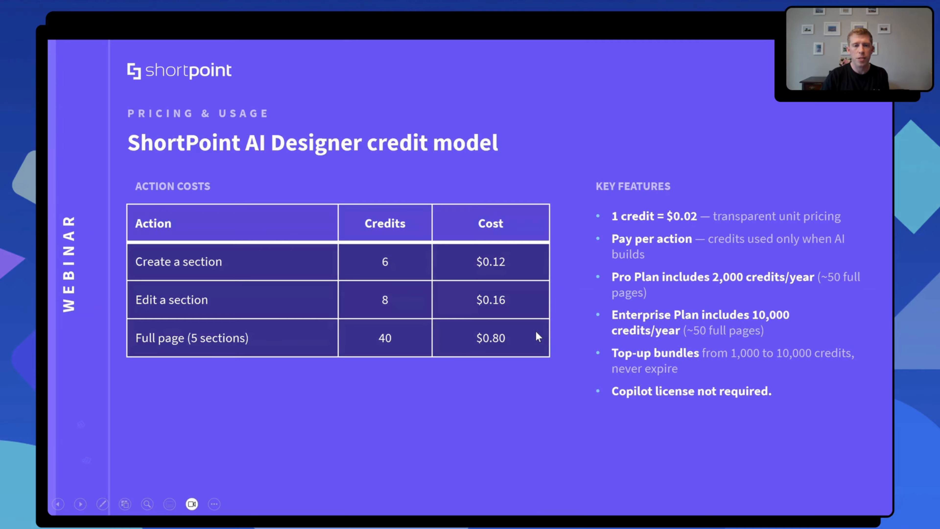